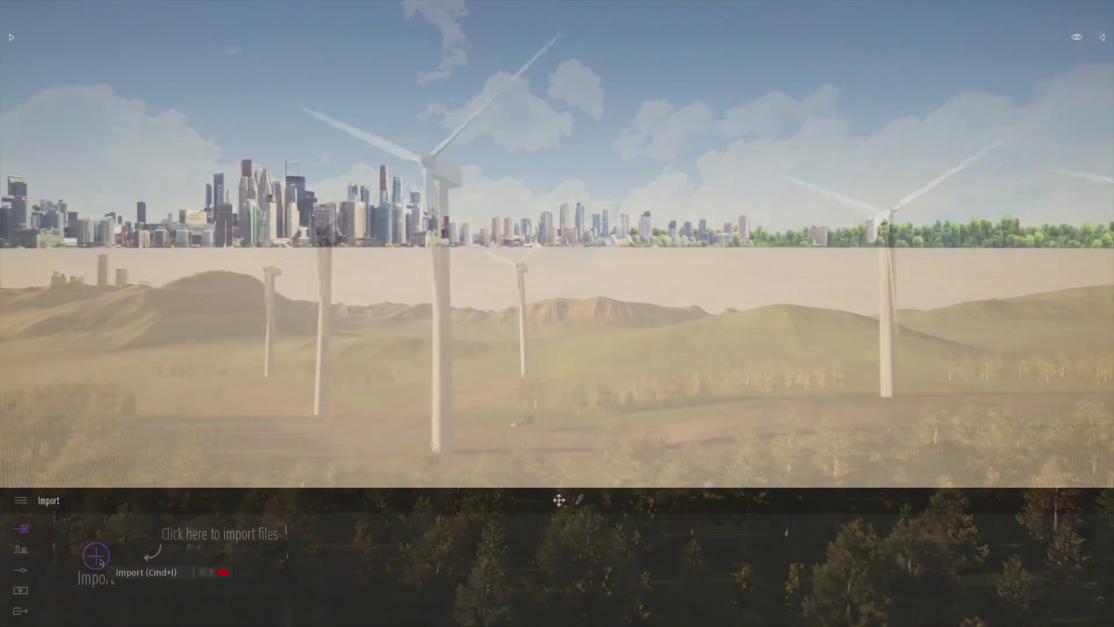
Import the wind turbine geometry file 80+101.skp into the scene.
click(99, 562)
click(452, 326)
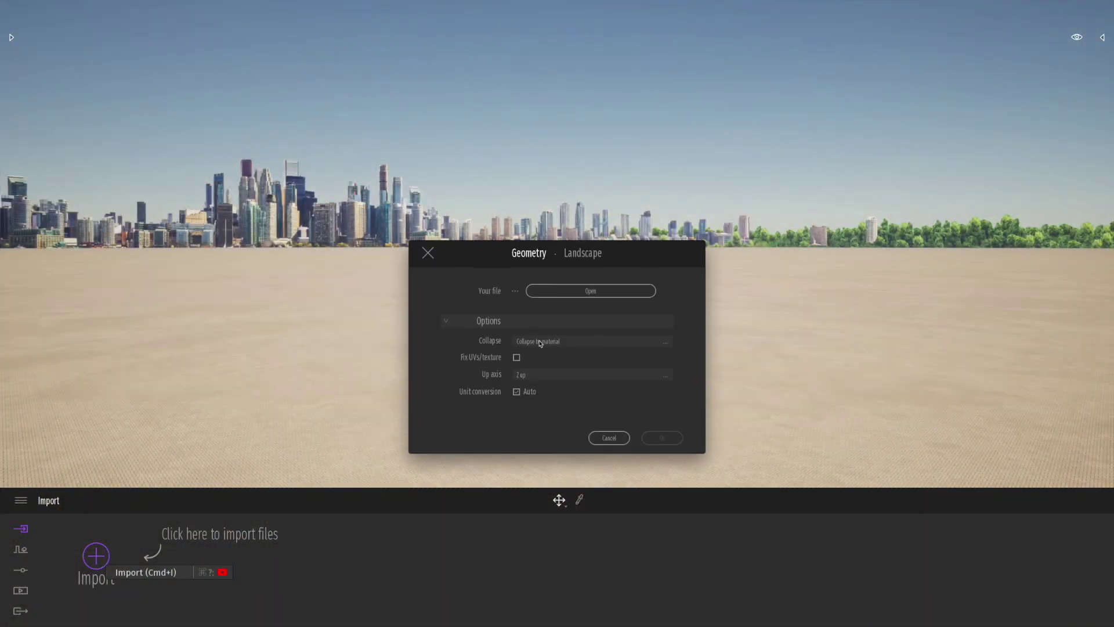
click(582, 296)
key(space)
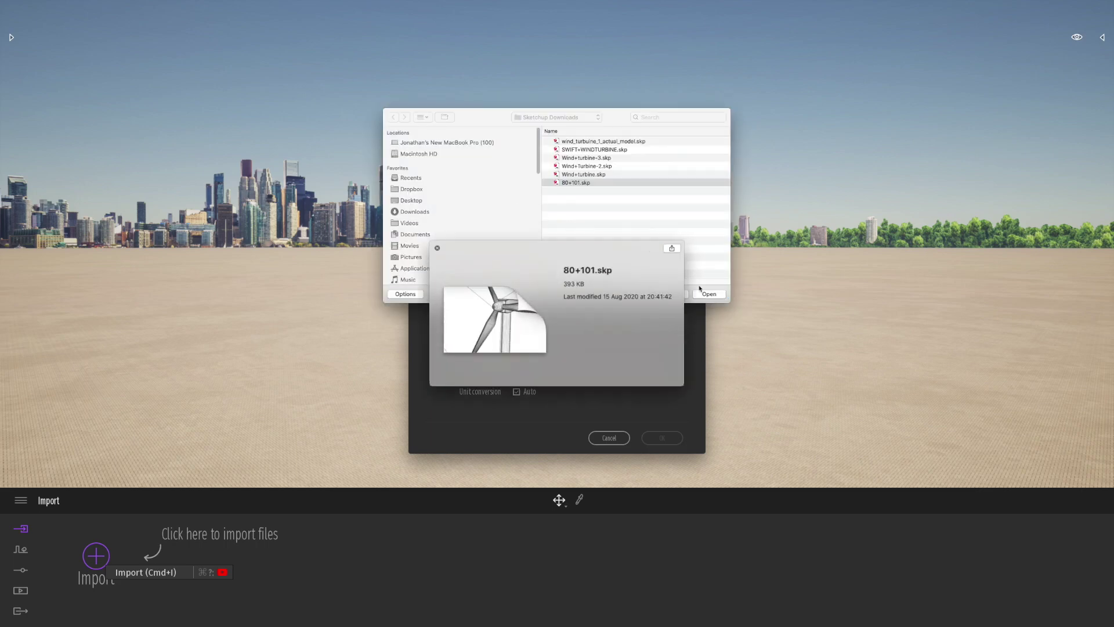
key(space)
click(702, 294)
click(661, 436)
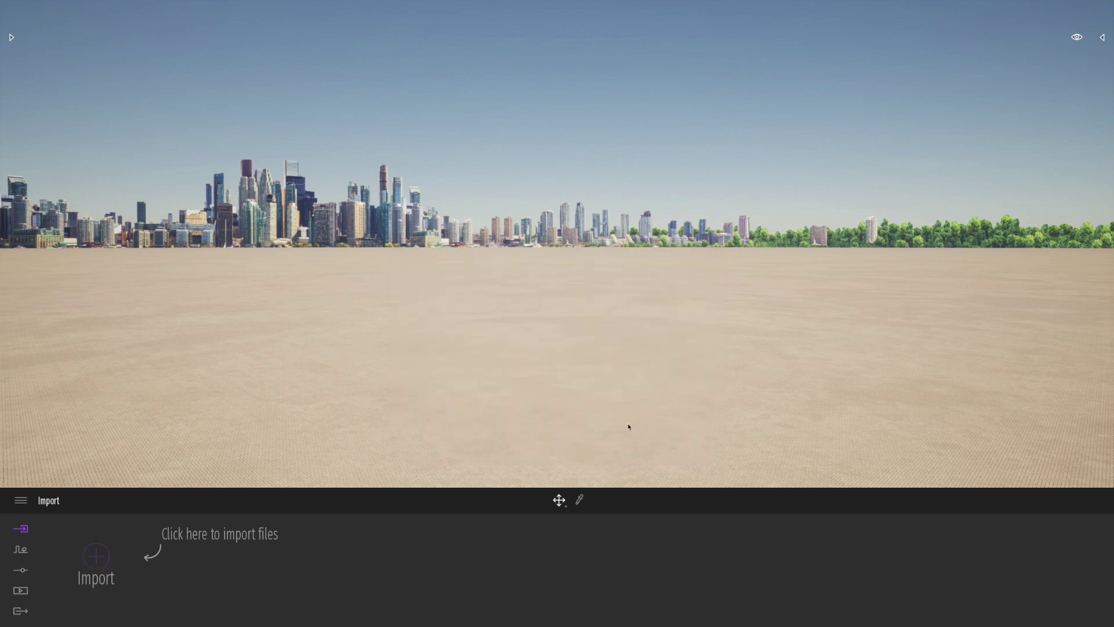
Find the Rotor assembly - final group in the scene graph, check its parts by toggling visibility, and frame the rotor.
click(1102, 39)
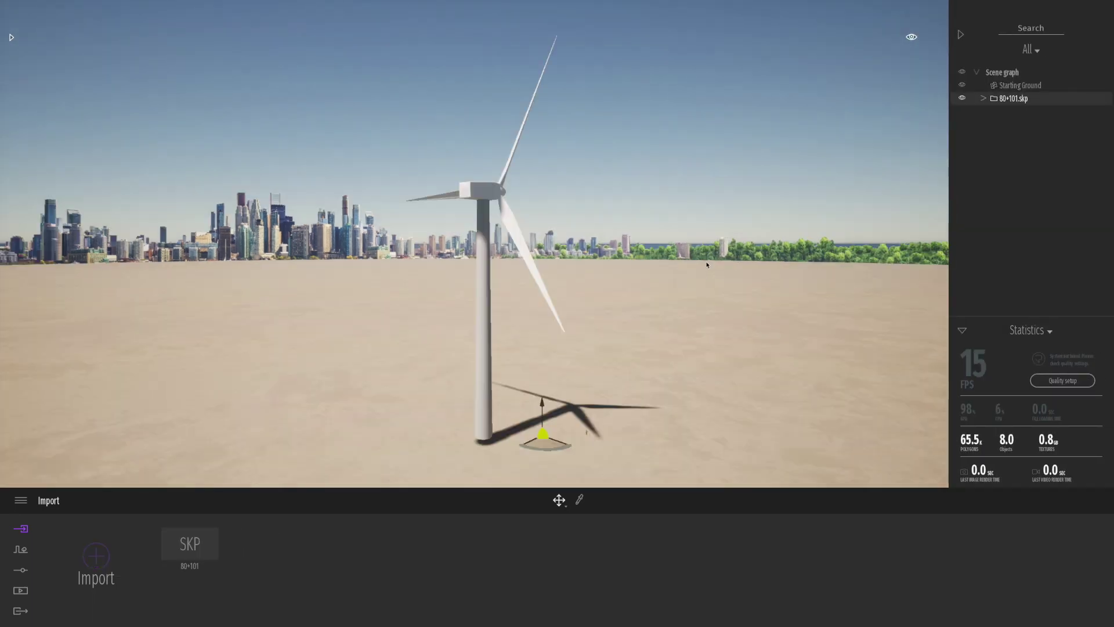
shift+middle_drag(621, 380, 420, 397)
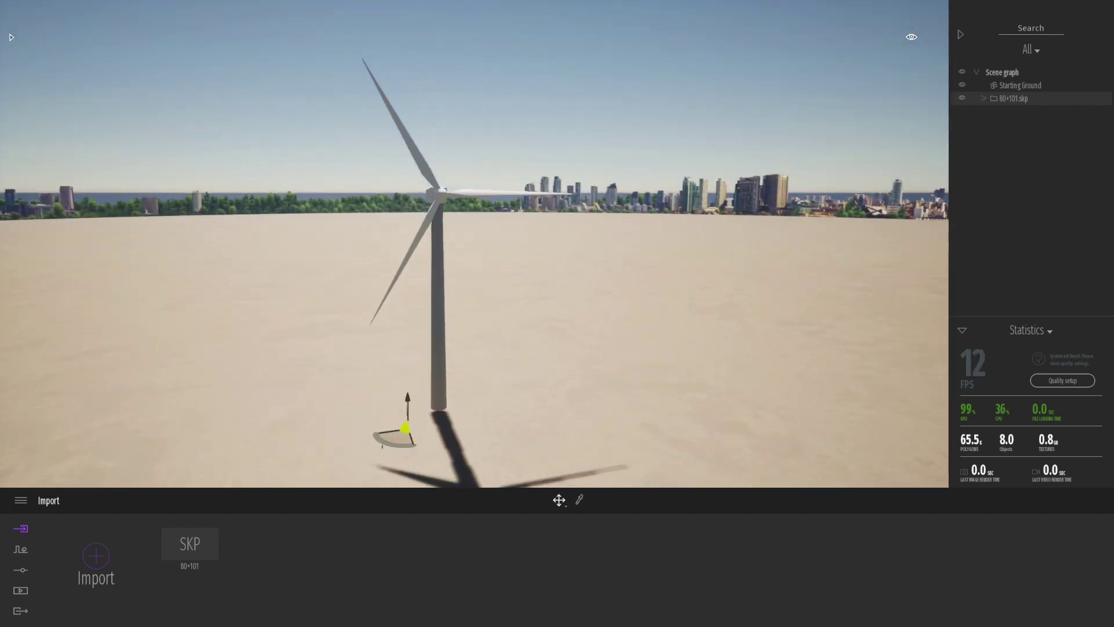
click(464, 197)
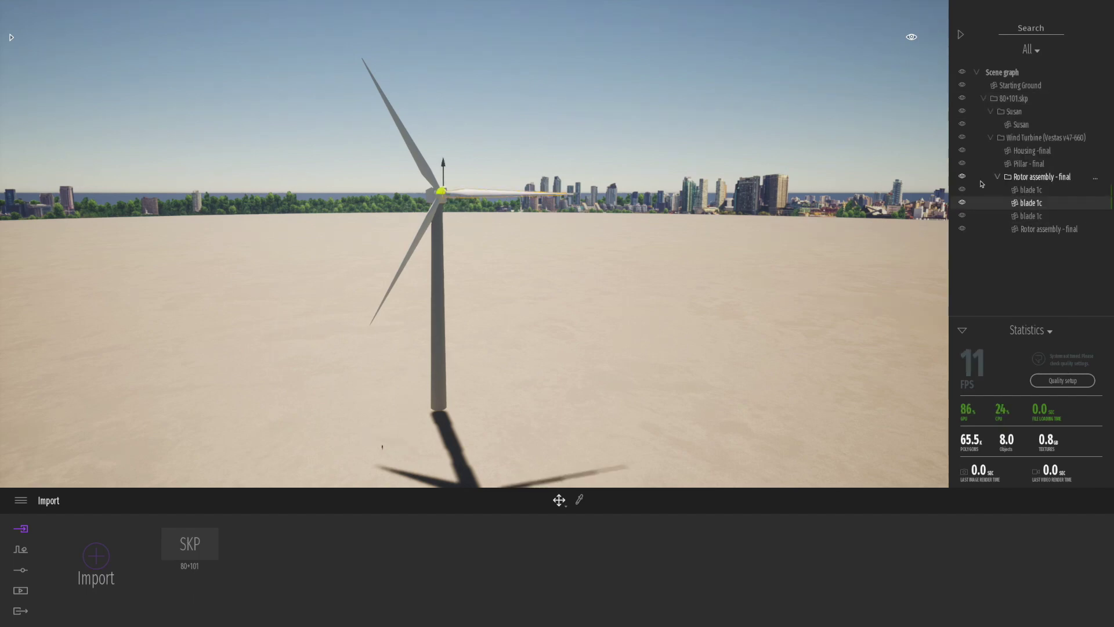
click(962, 177)
click(963, 176)
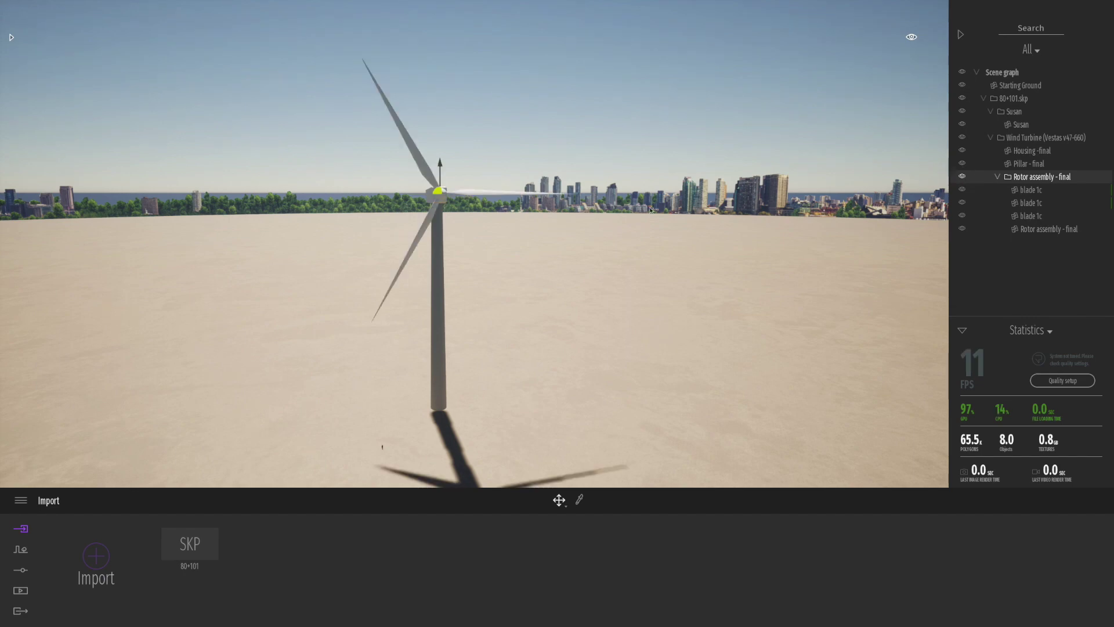
key(f)
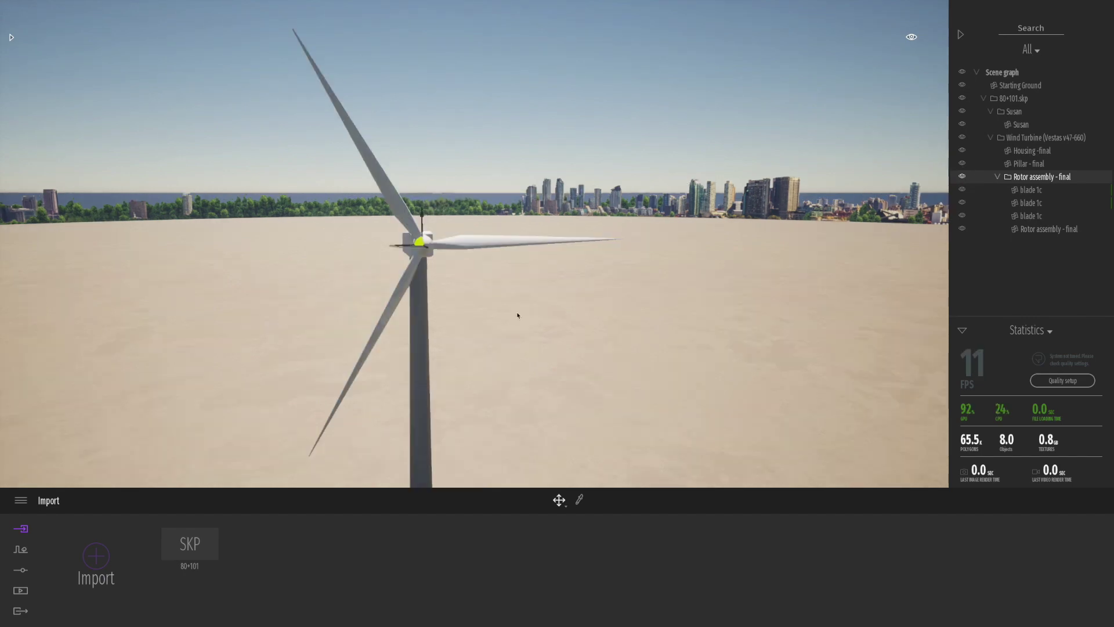
Place a Rotator animator from the library on the turbine hub and nest the Rotor assembly - final group under it.
click(13, 38)
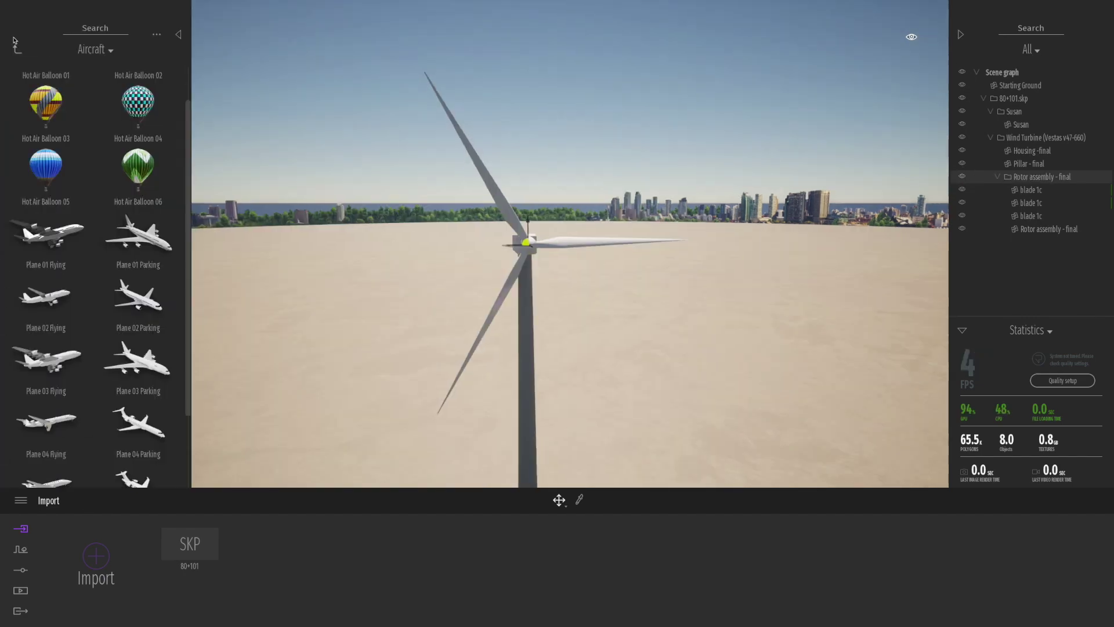
click(16, 51)
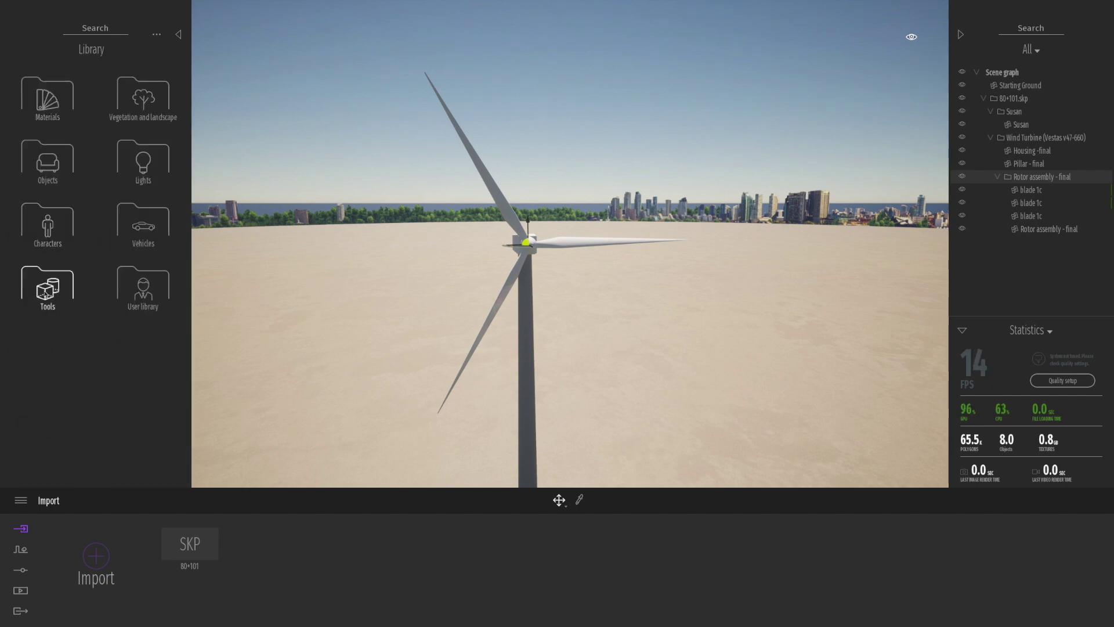
click(45, 291)
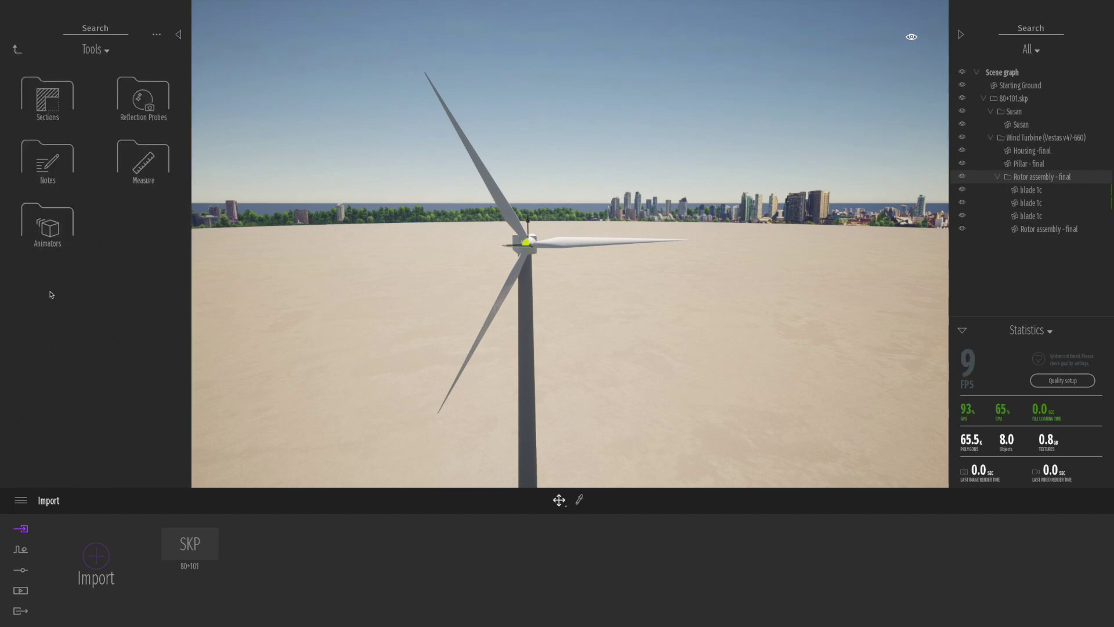
click(45, 238)
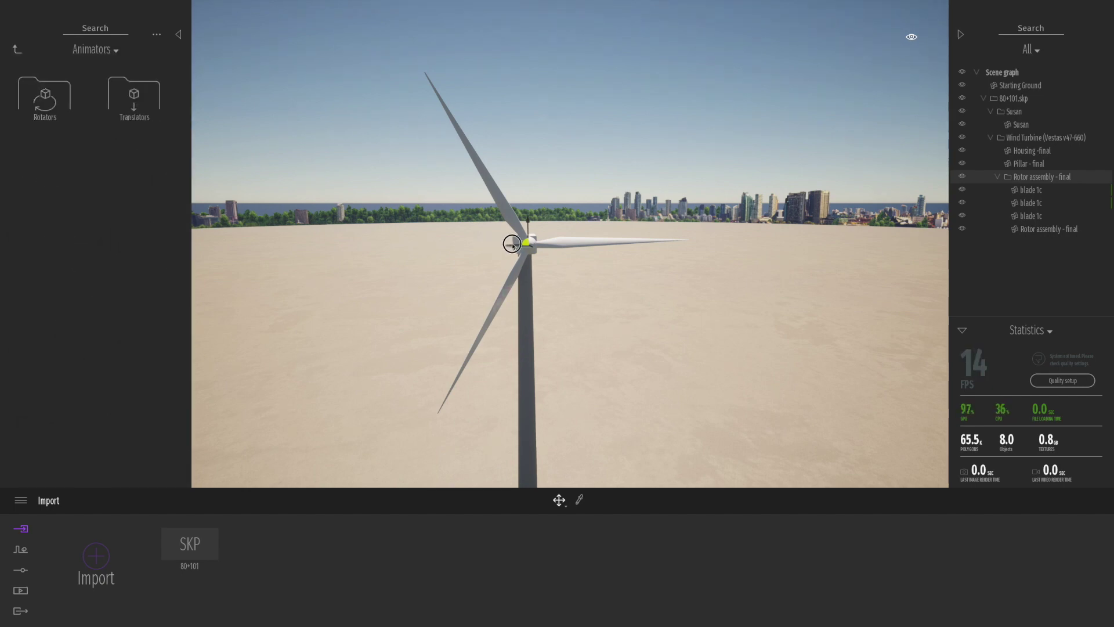
click(40, 103)
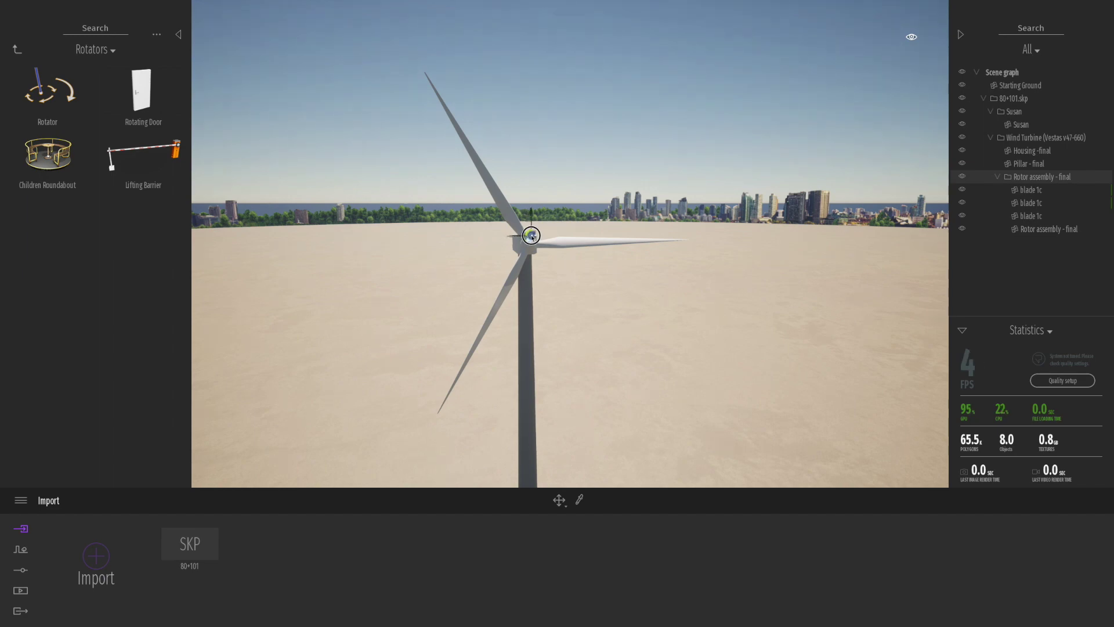
drag(532, 238, 532, 237)
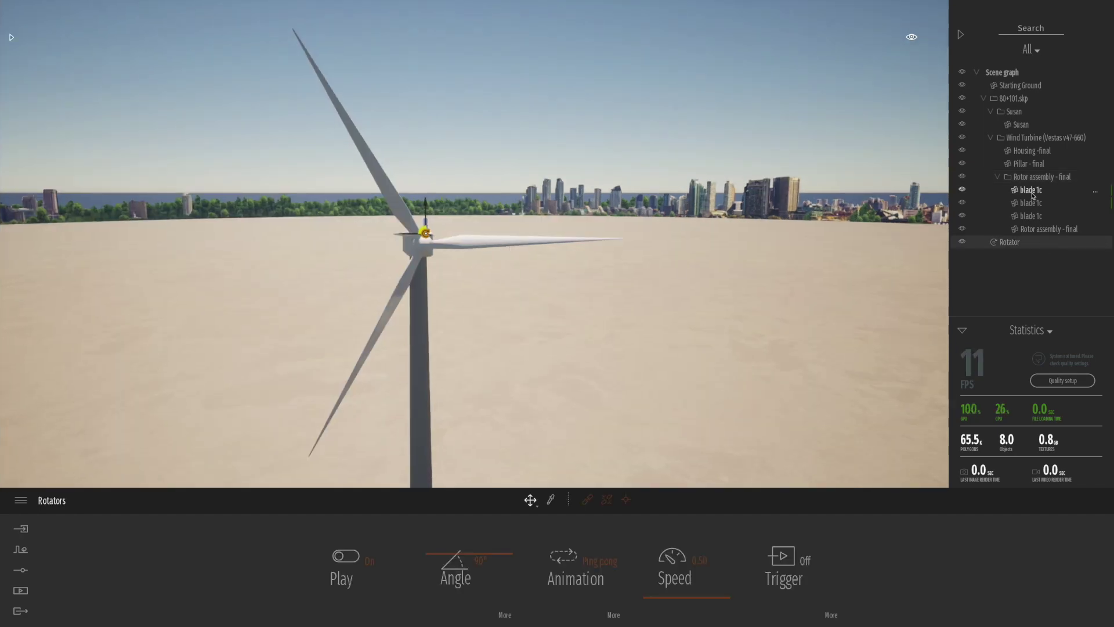
drag(1028, 199, 1017, 245)
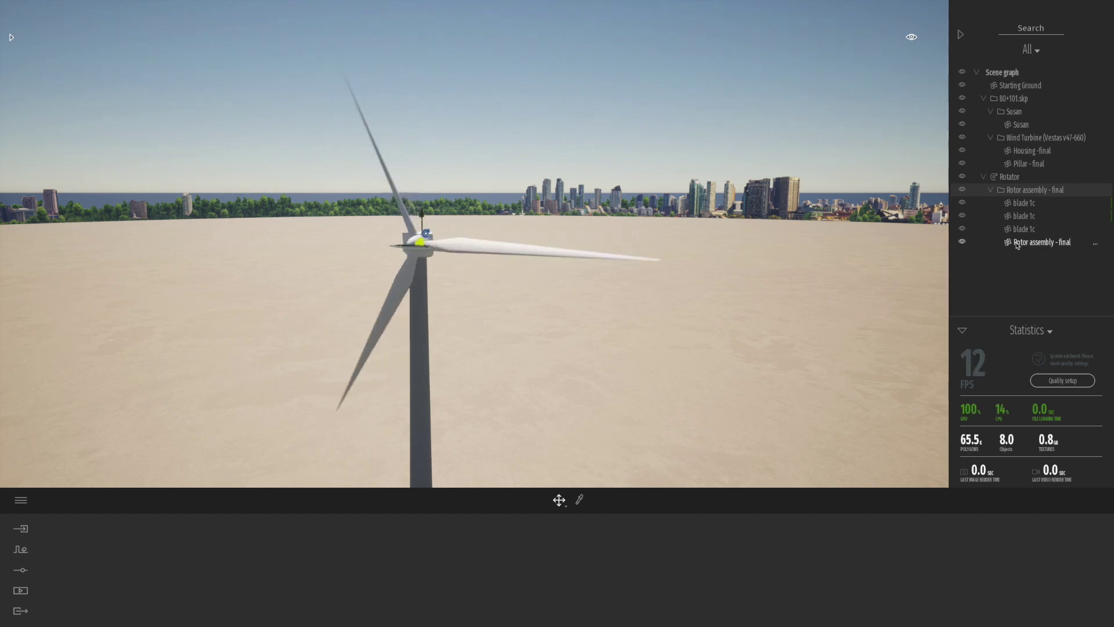
Set the rotator's axis to Y, trying X along the way.
click(1010, 176)
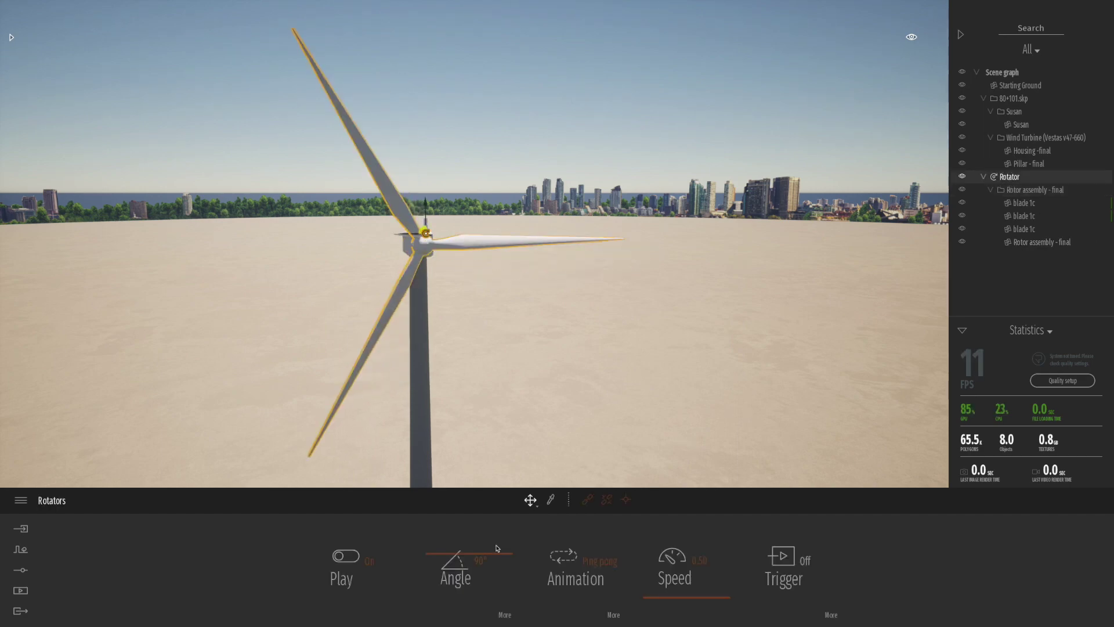
click(505, 614)
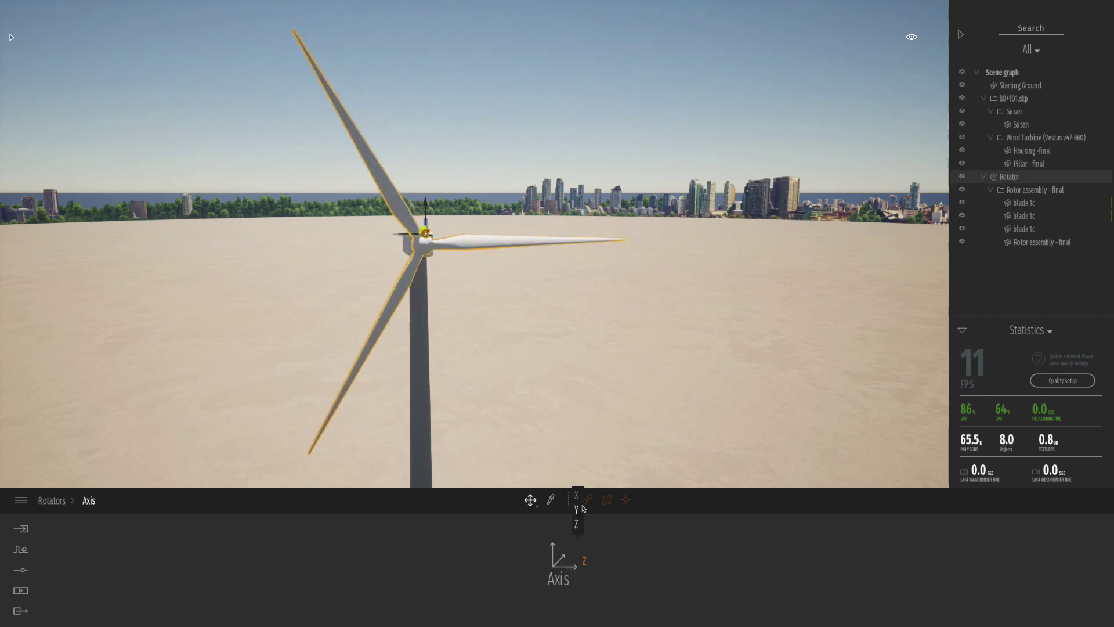
click(580, 511)
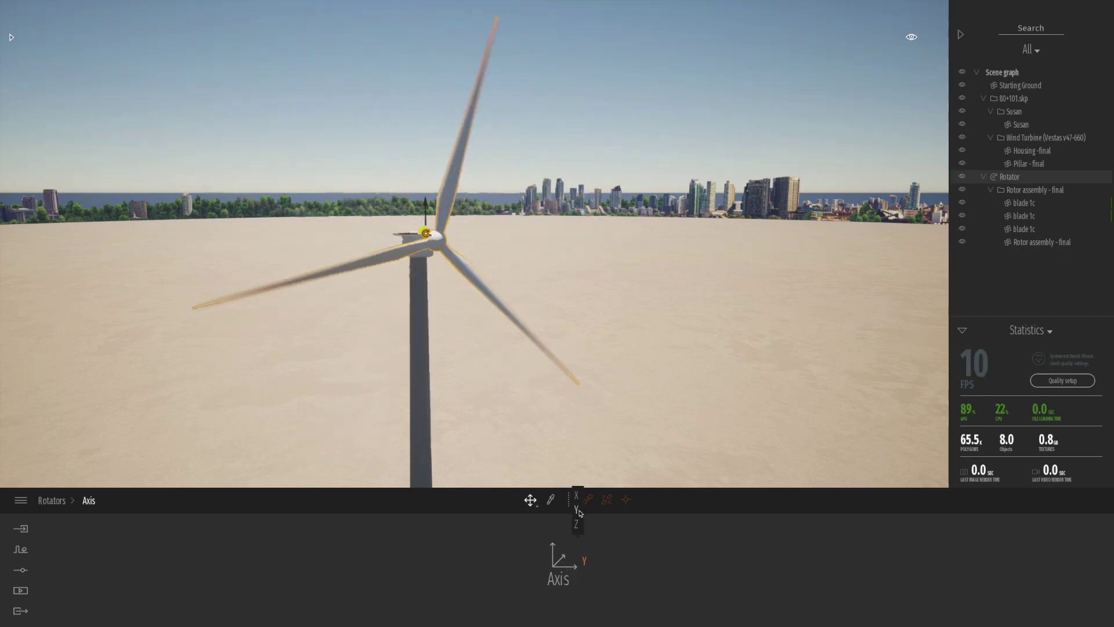
click(577, 496)
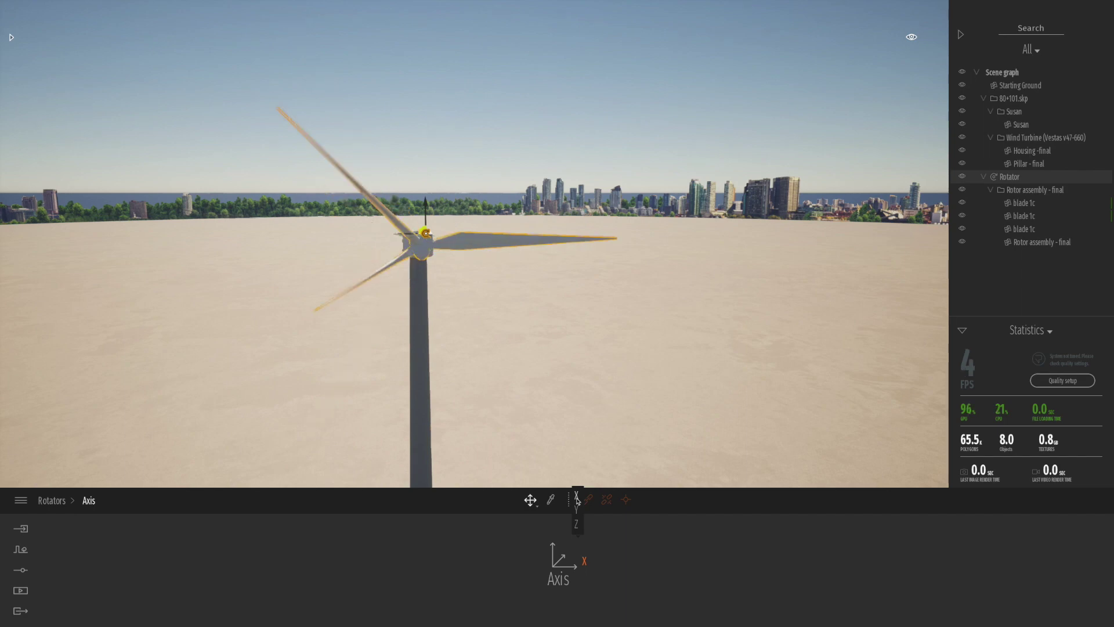
click(576, 509)
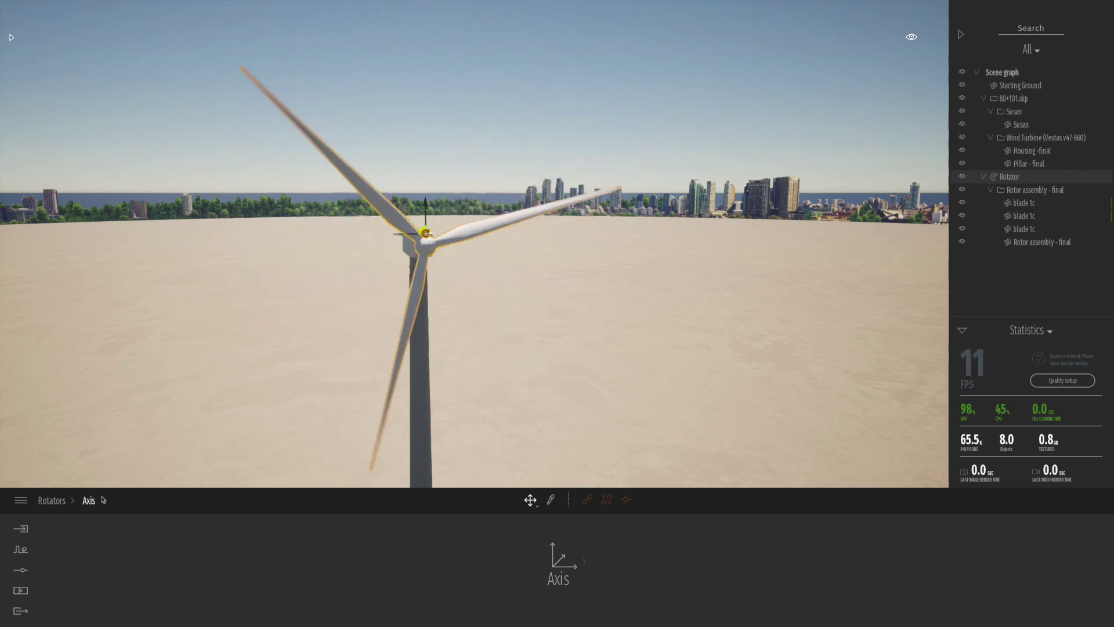
click(51, 500)
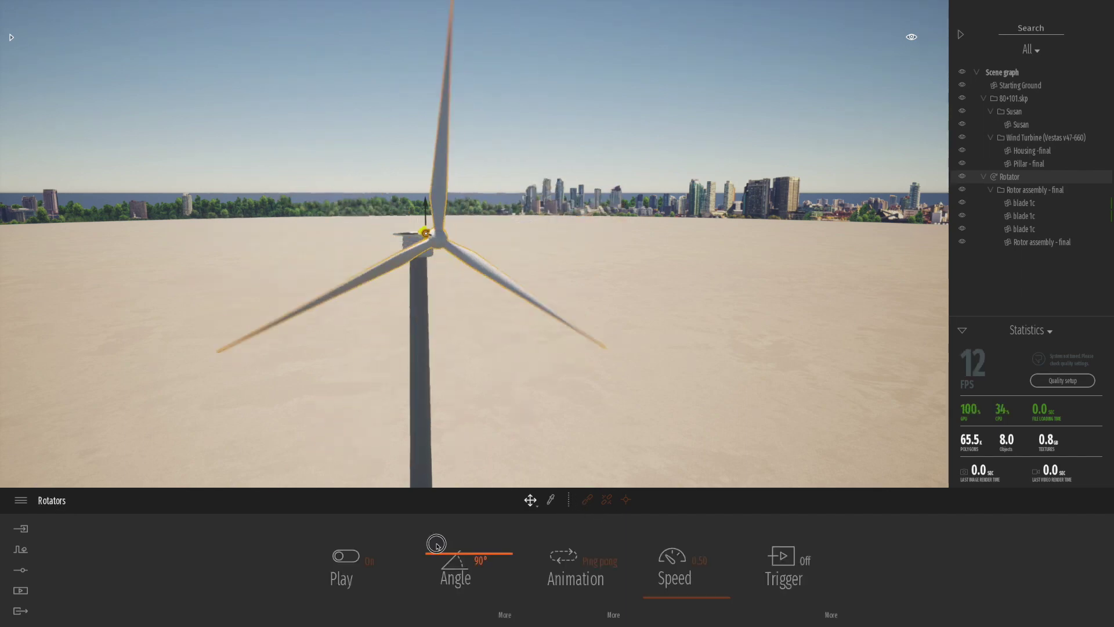
Set the rotator's angle to 360° and its animation mode to Loop.
drag(436, 543, 437, 518)
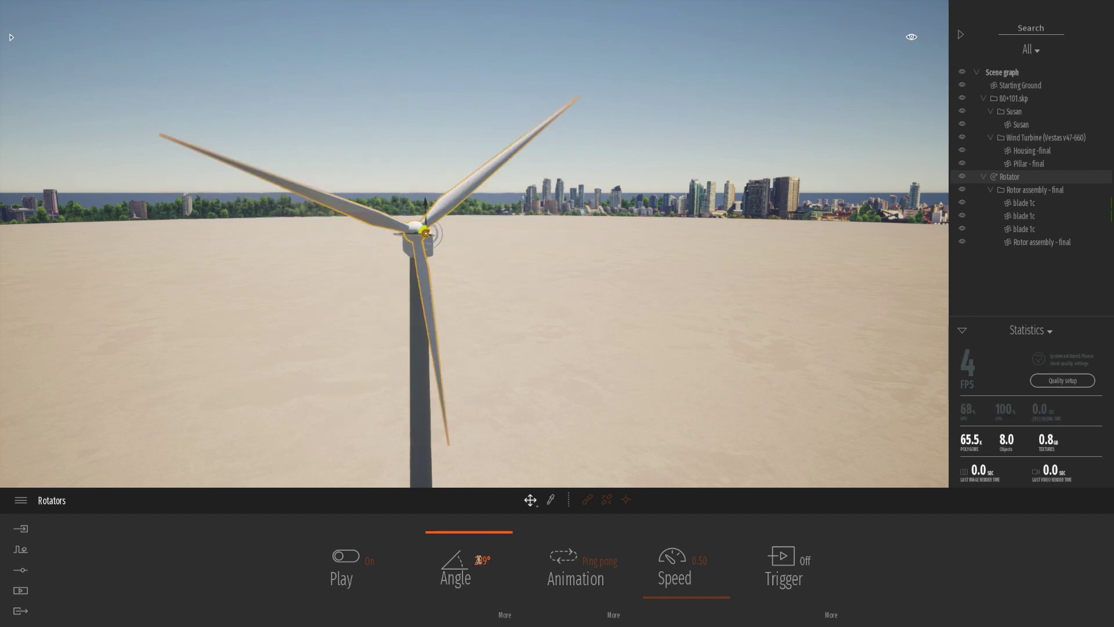
double_click(476, 560)
text(3)
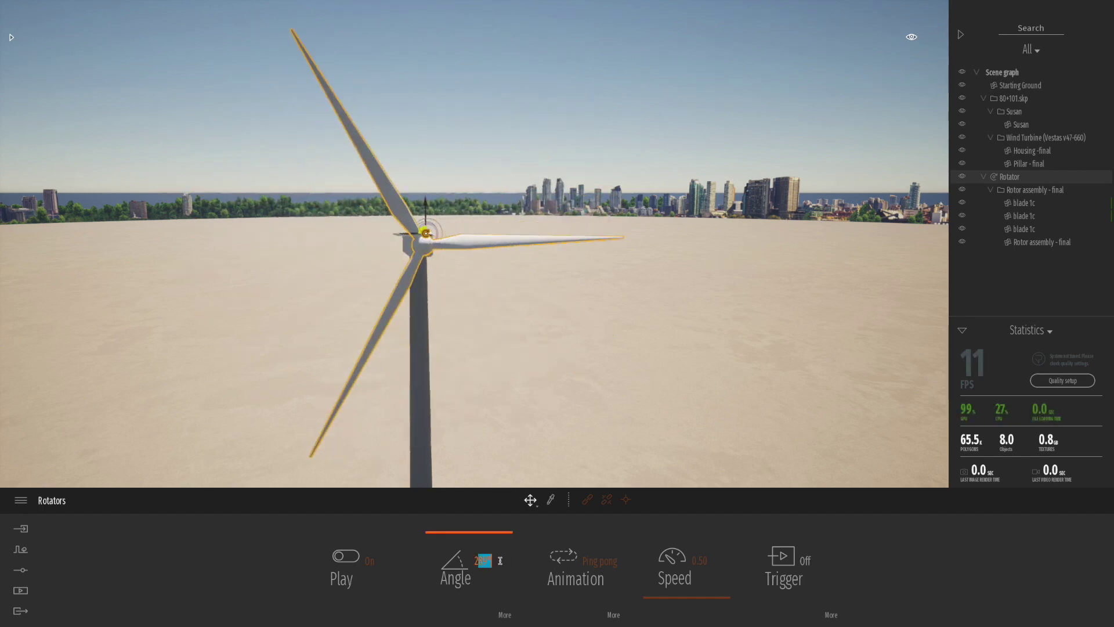
text(60)
key(Return)
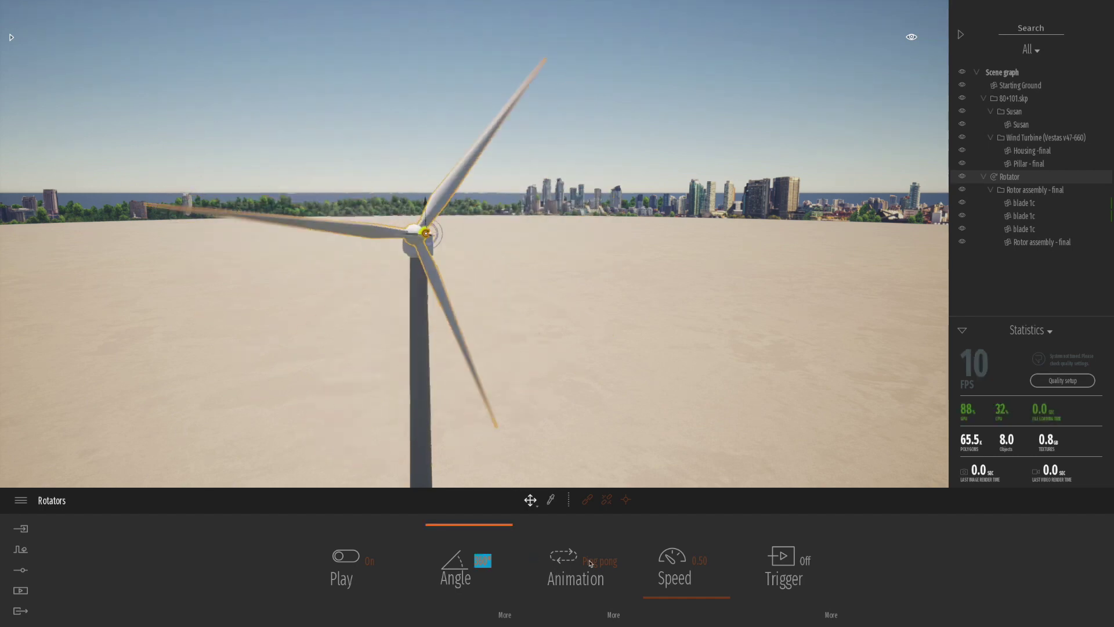
click(591, 561)
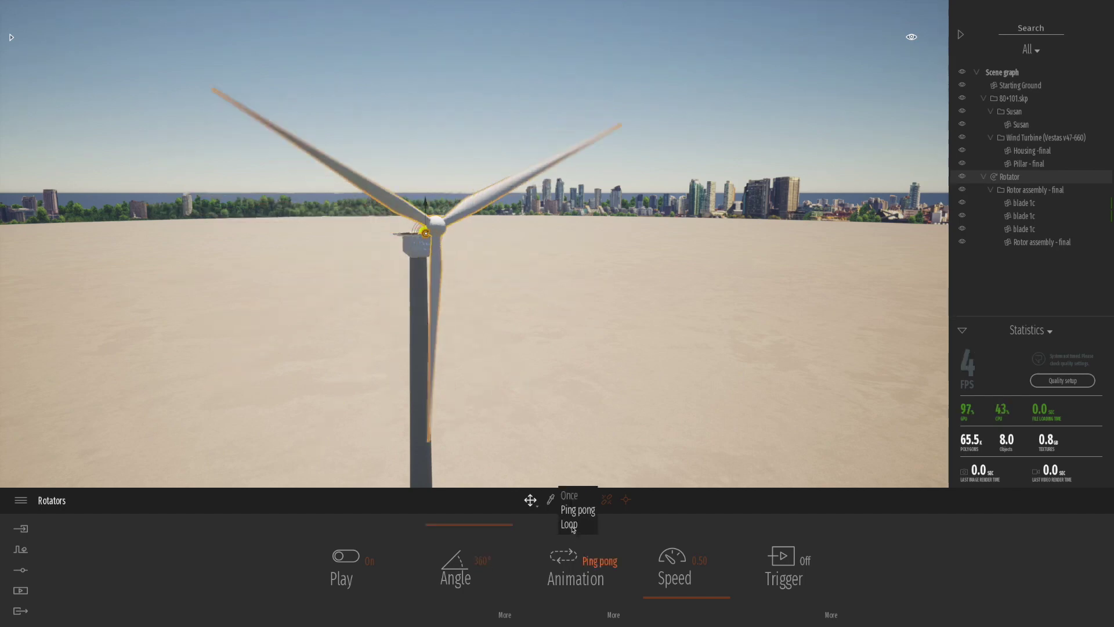
click(570, 524)
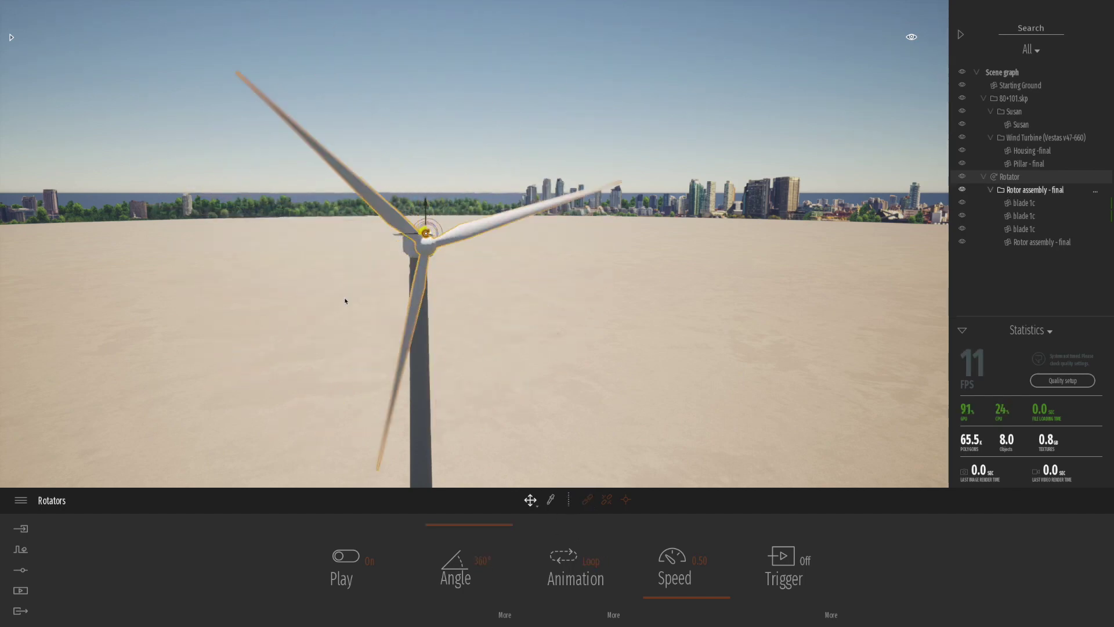
Toggle the rotator's playback to check the blade rotation, leaving Play off.
click(344, 556)
click(344, 556)
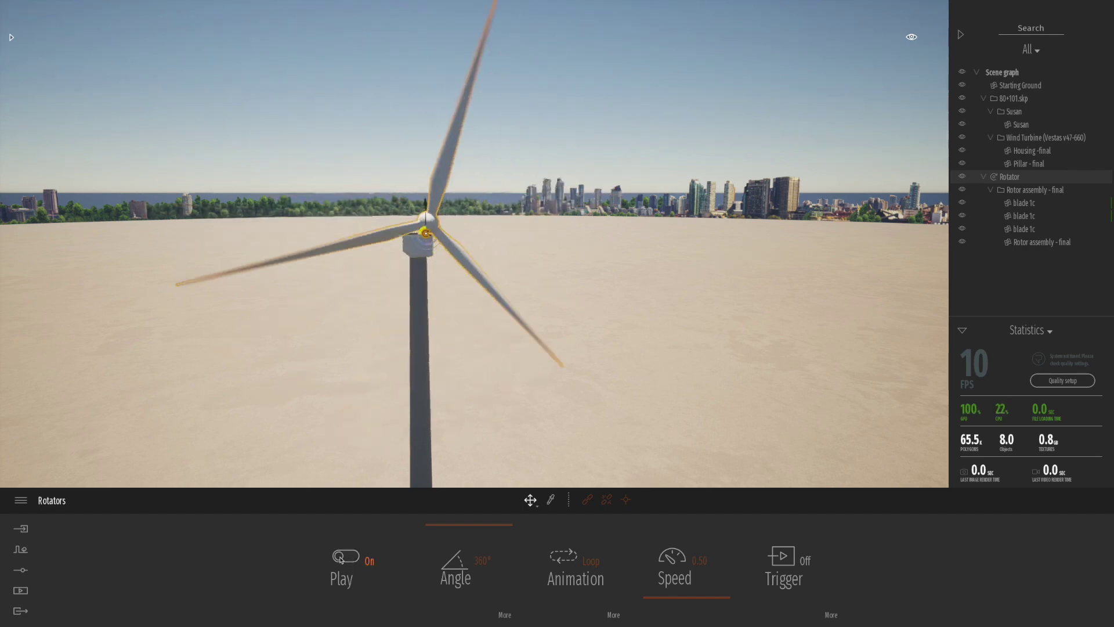
click(343, 557)
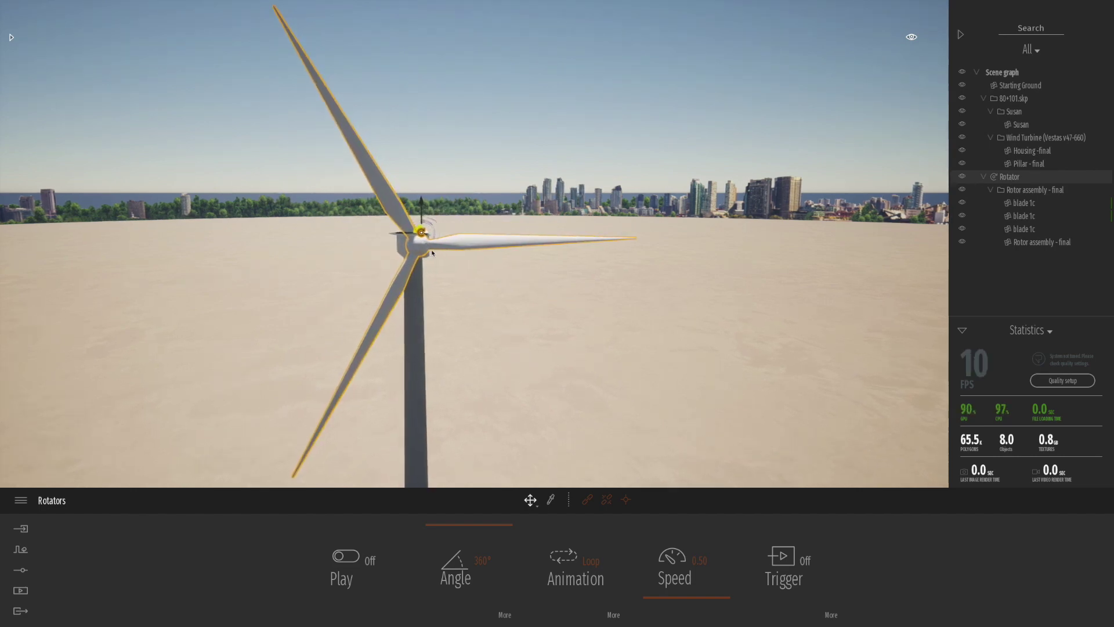
Try to align the rotator with the hub's centre by moving it vertically downward.
key(w)
key(a)
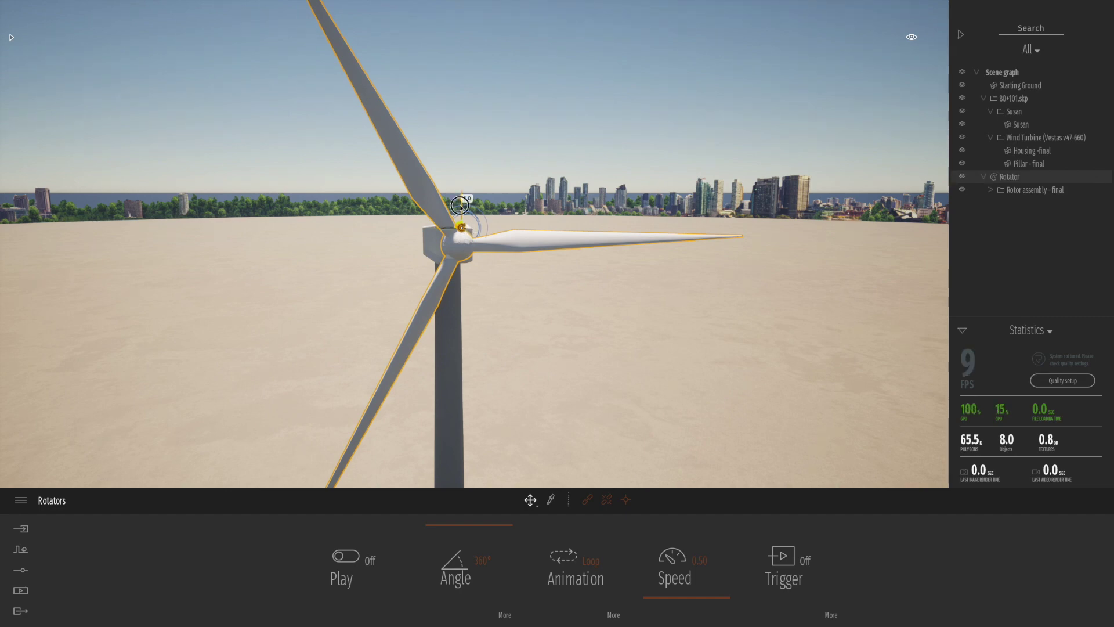
drag(460, 207, 462, 236)
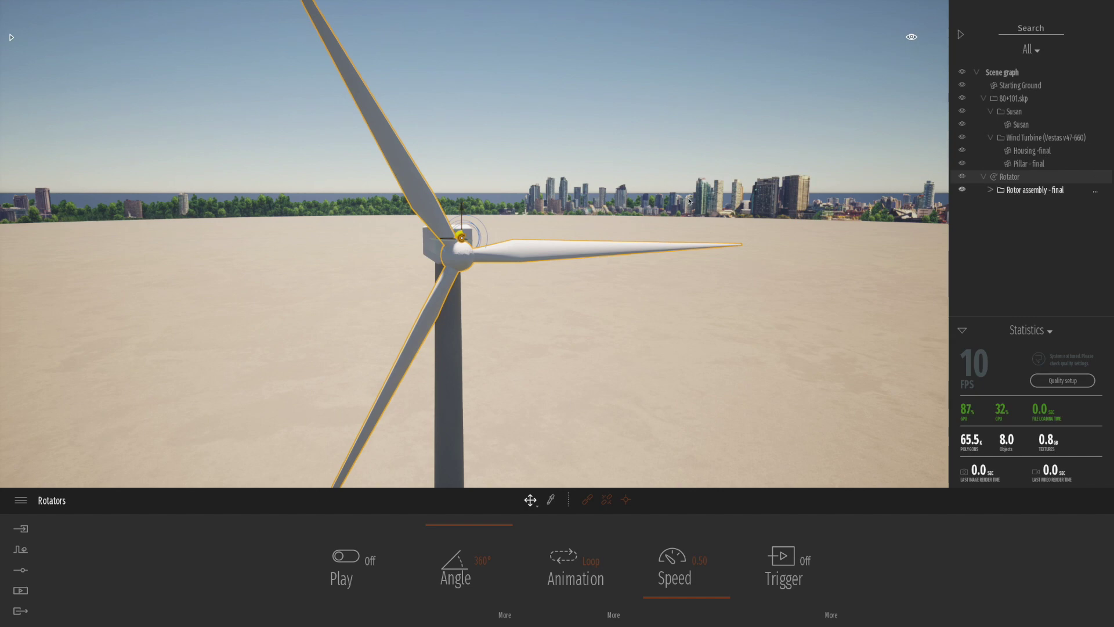
click(466, 235)
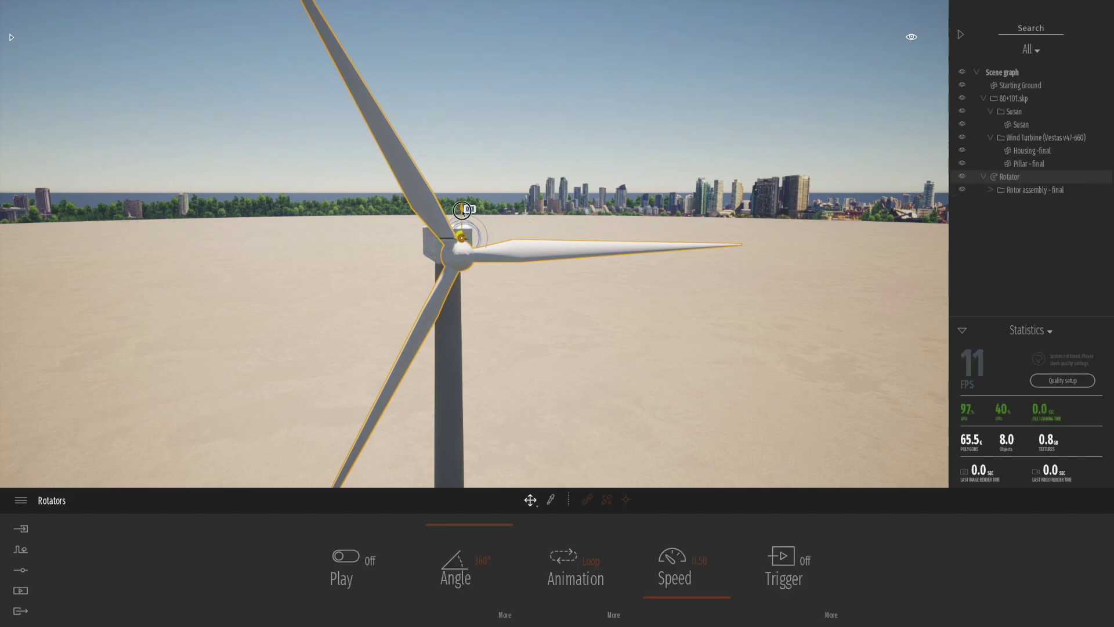
drag(462, 219, 462, 221)
scroll(461, 221, down, 2)
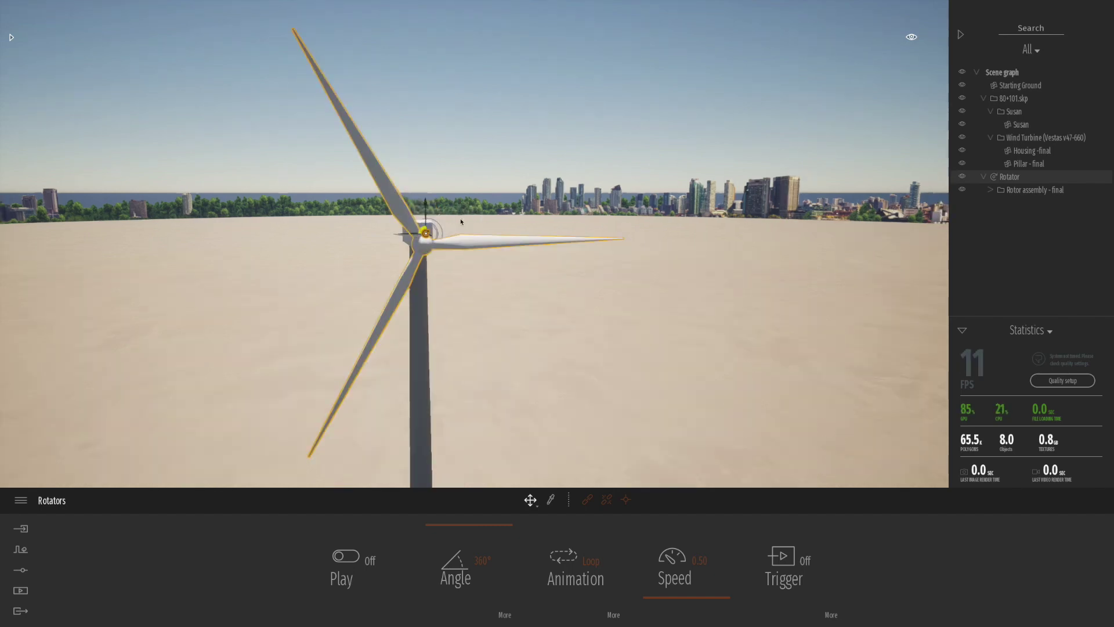
Move the Rotor assembly - final vertically upward so its hub lines up with the turbine housing.
key(w)
key(a)
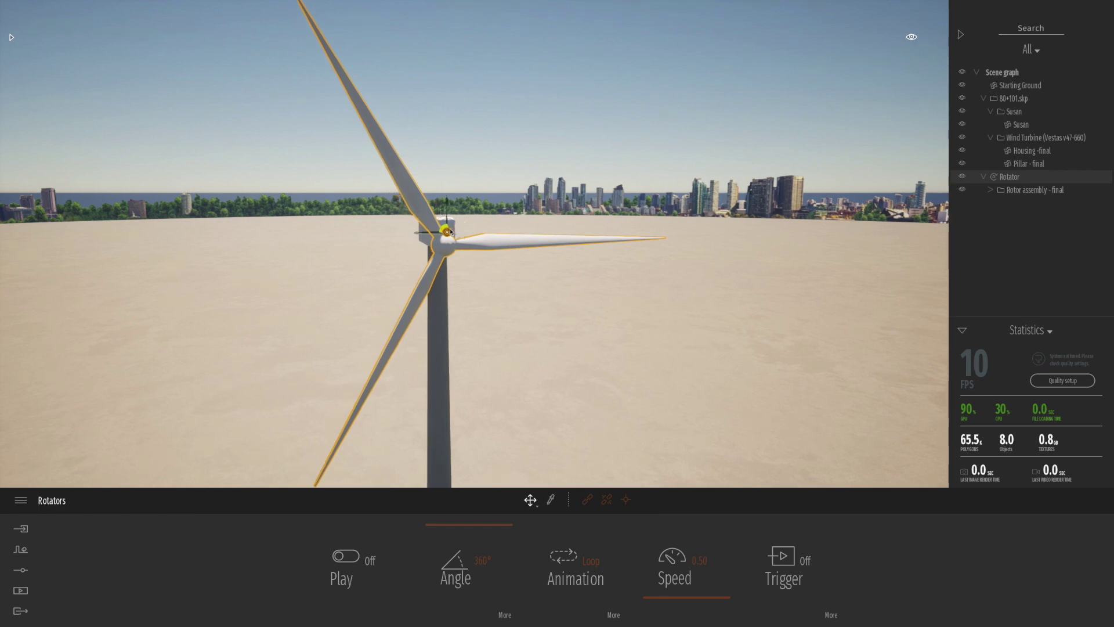
key(Up)
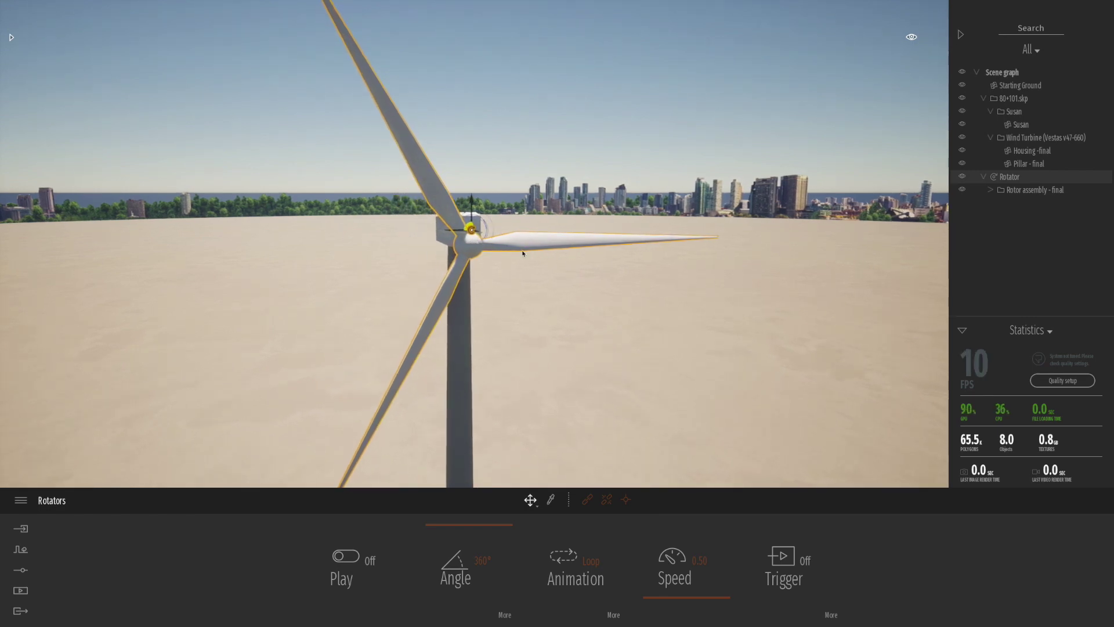
click(1014, 194)
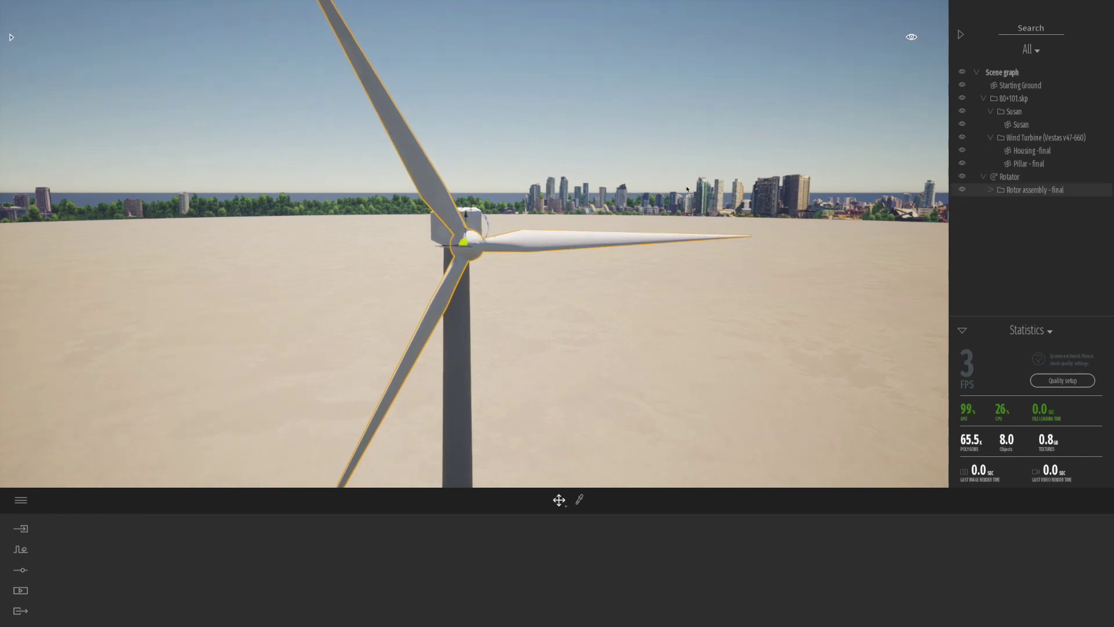
drag(467, 215, 468, 197)
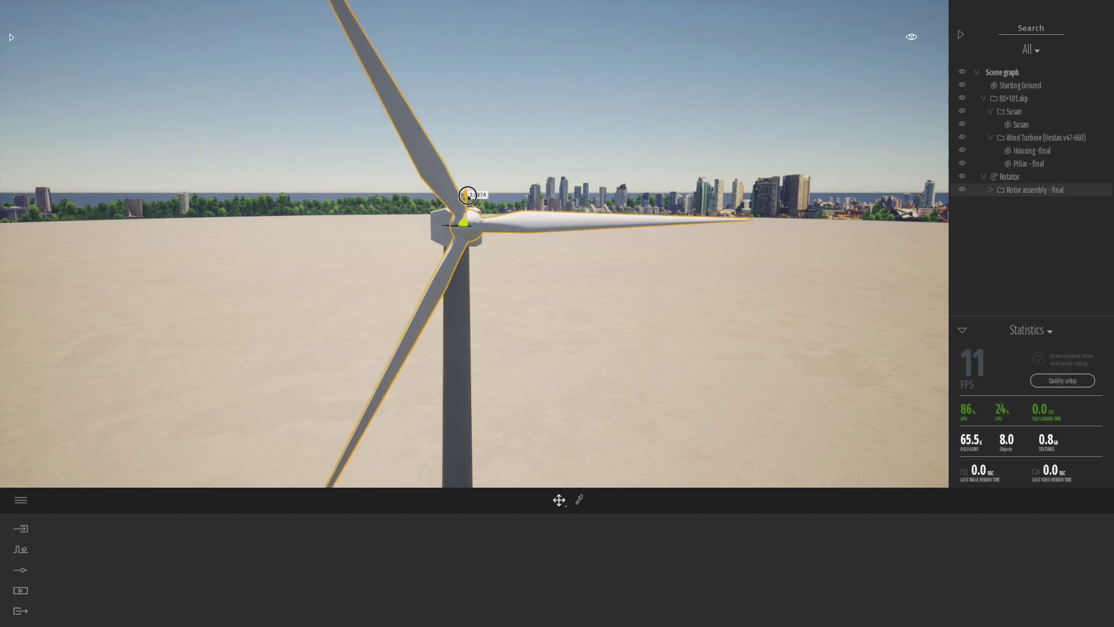
Play the rotator briefly to check how the raised blades turn, then switch playback off.
click(1001, 178)
click(345, 557)
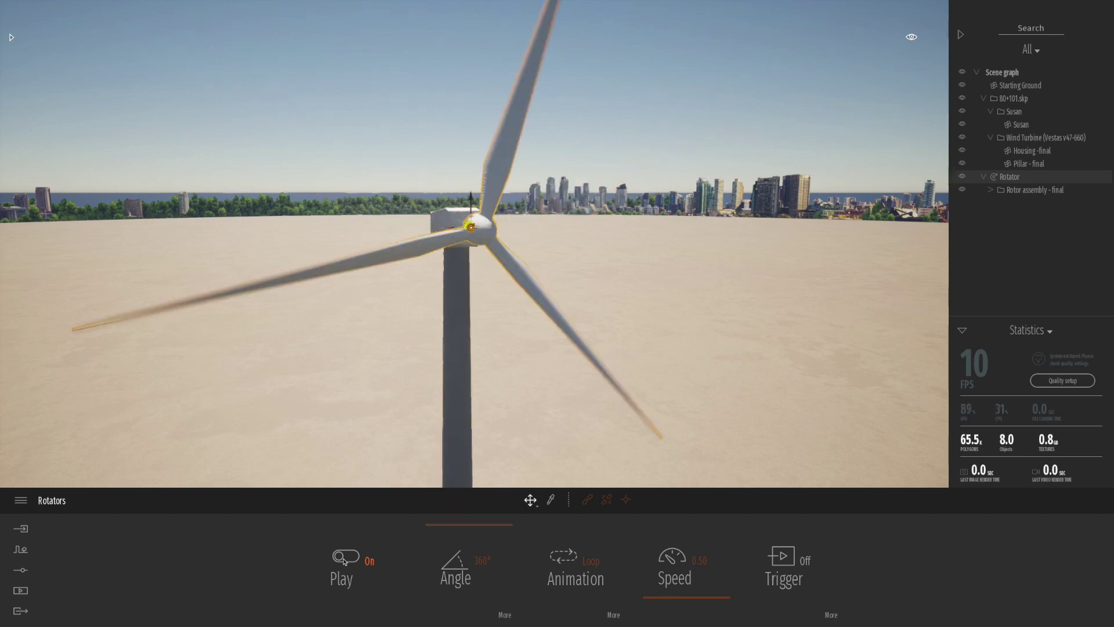
click(345, 557)
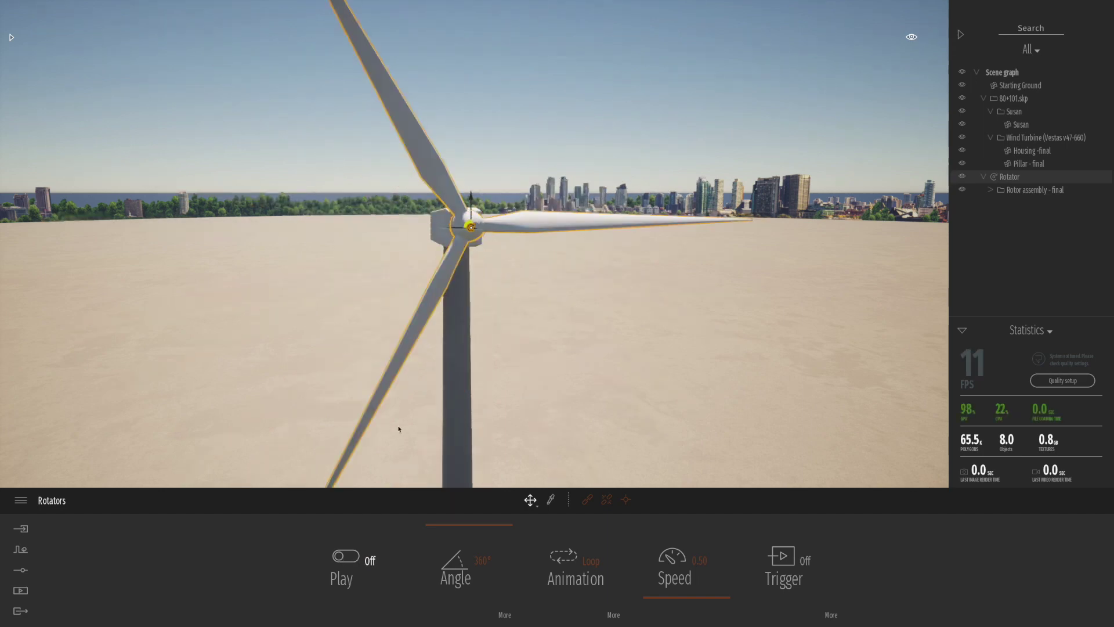
Make the hidden Rotor assembly - final visible again on the housing and turn the rotator's playback on.
scroll(527, 276, up, 2)
middle_drag(527, 276, 511, 218)
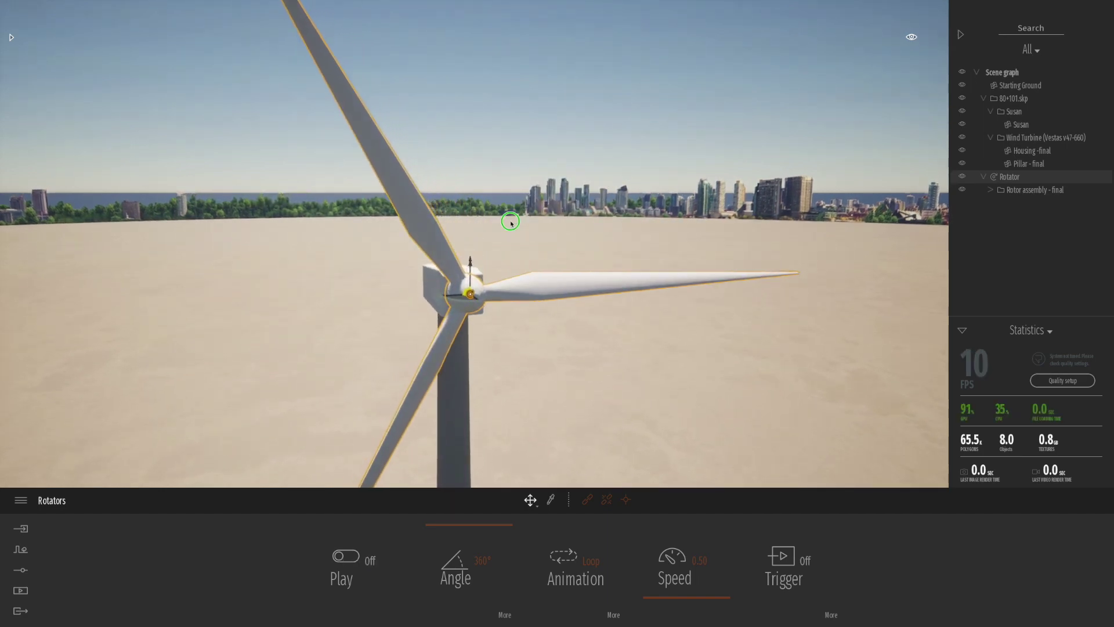
scroll(511, 218, up, 2)
right_drag(511, 219, 515, 190)
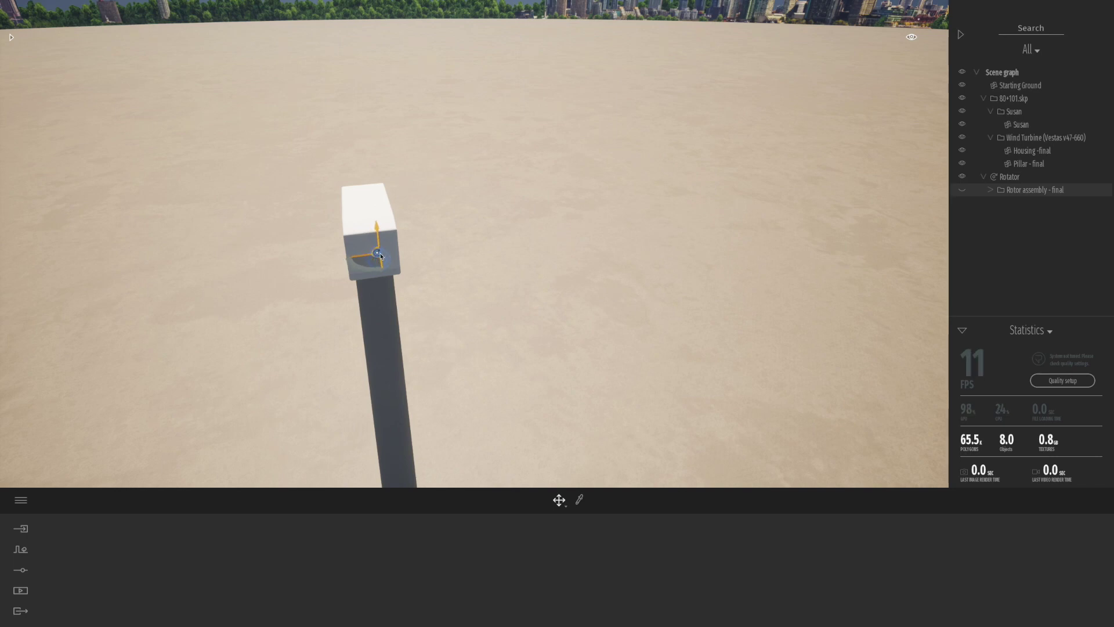
click(962, 190)
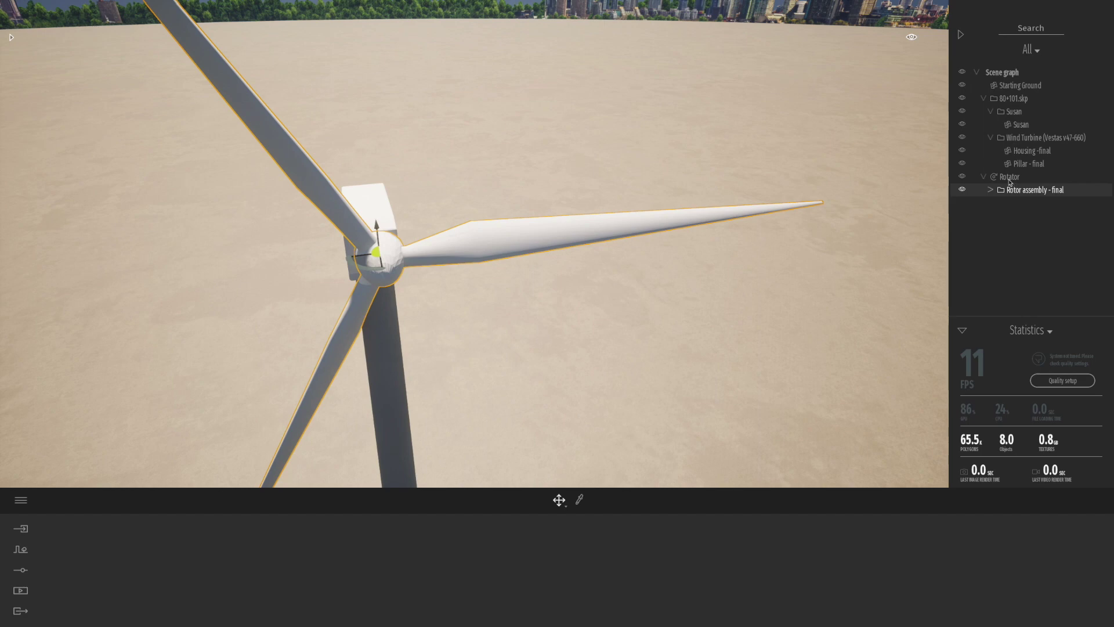
click(376, 252)
click(369, 561)
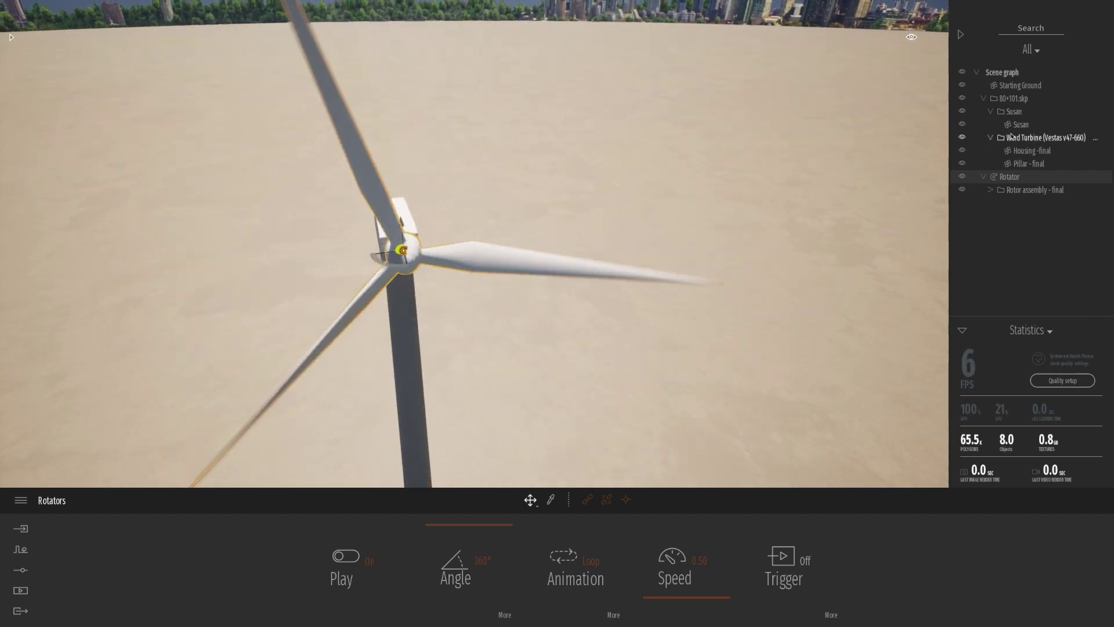
Nest the Rotator with its blades inside the imported turbine's .skp container and add that container to the user library.
click(984, 98)
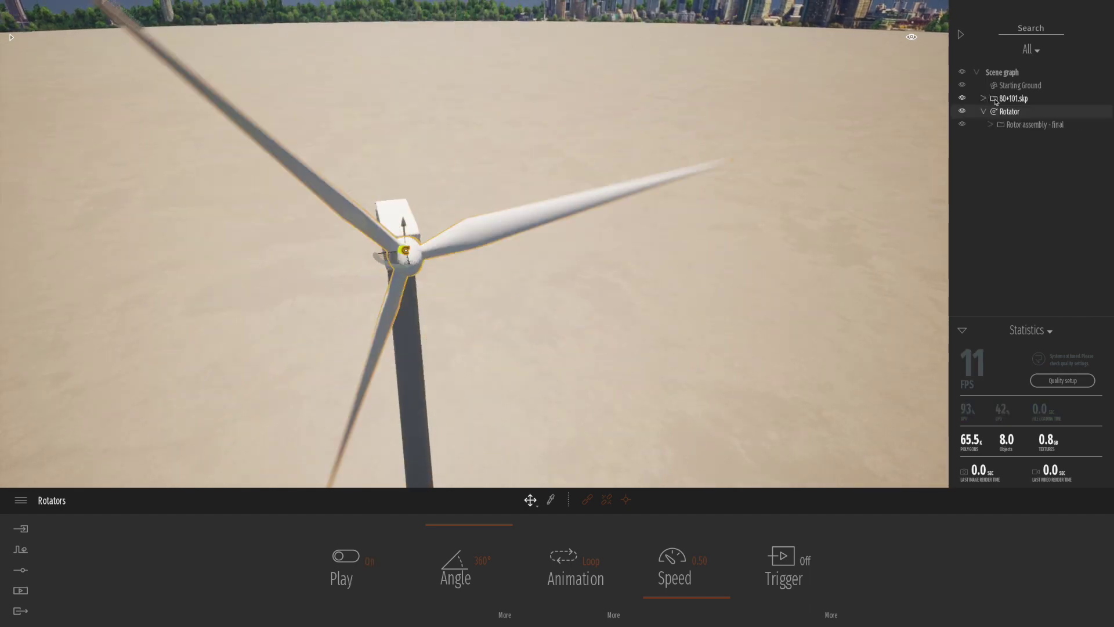
click(984, 112)
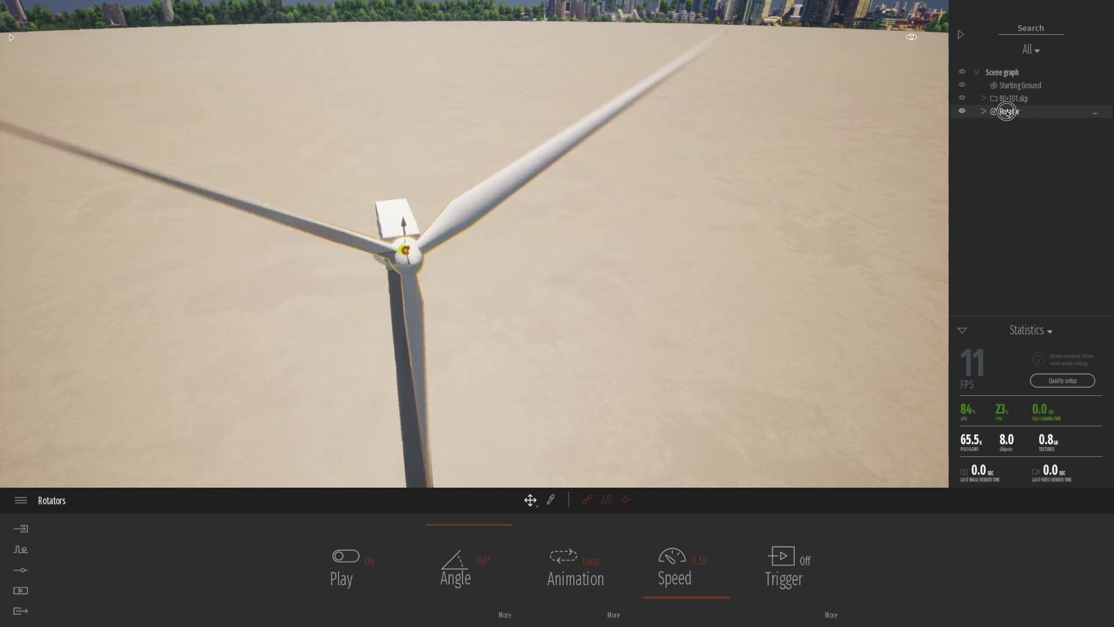
drag(1006, 111, 1009, 102)
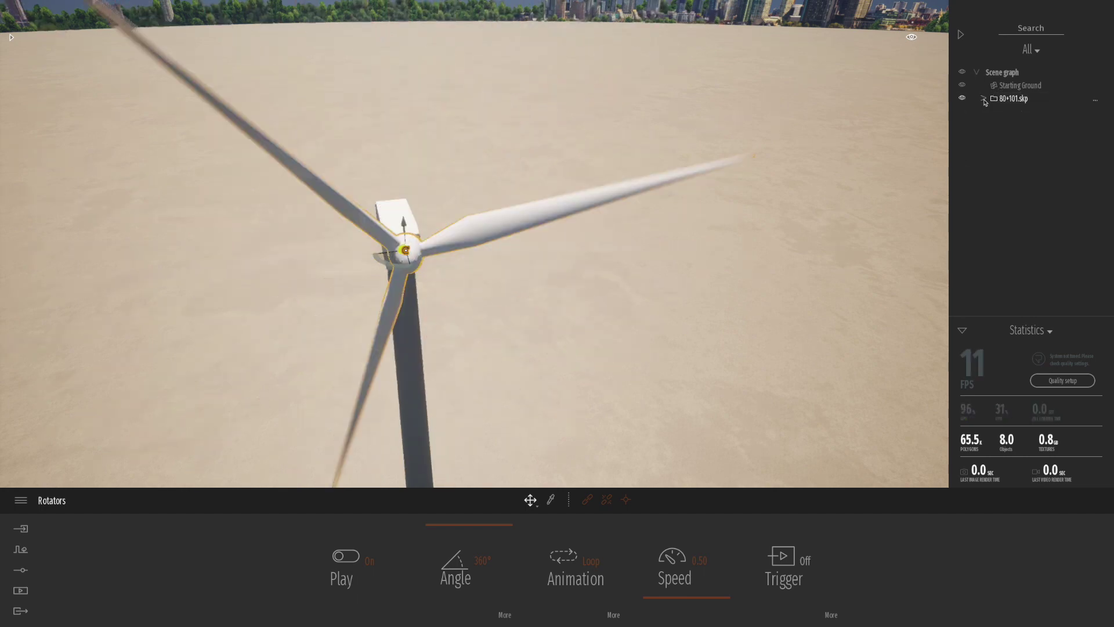
click(984, 99)
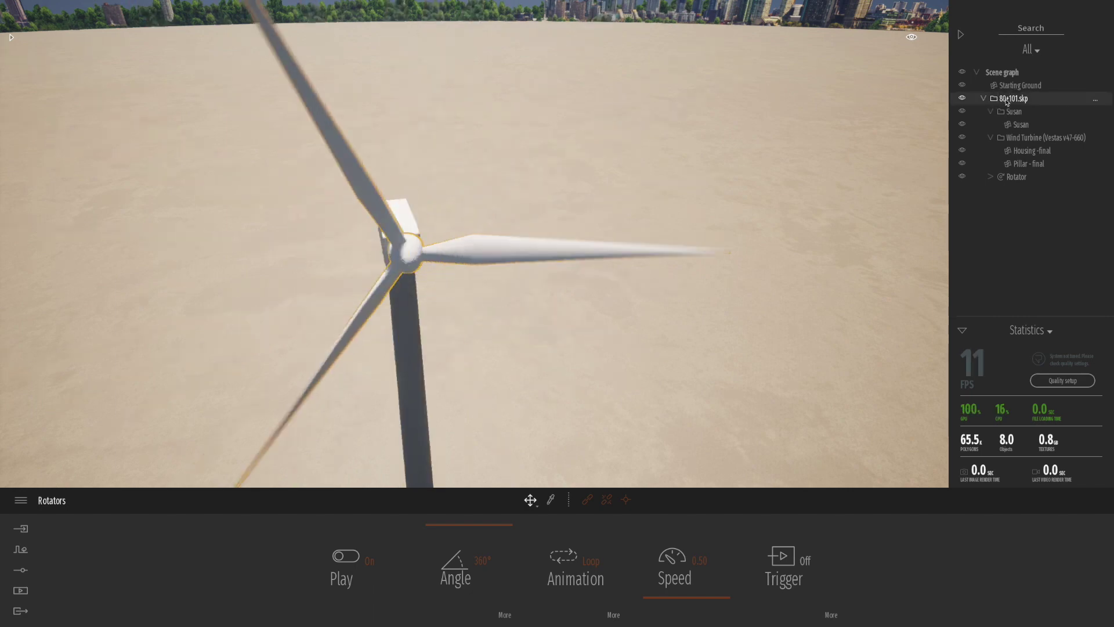
right_click(1007, 101)
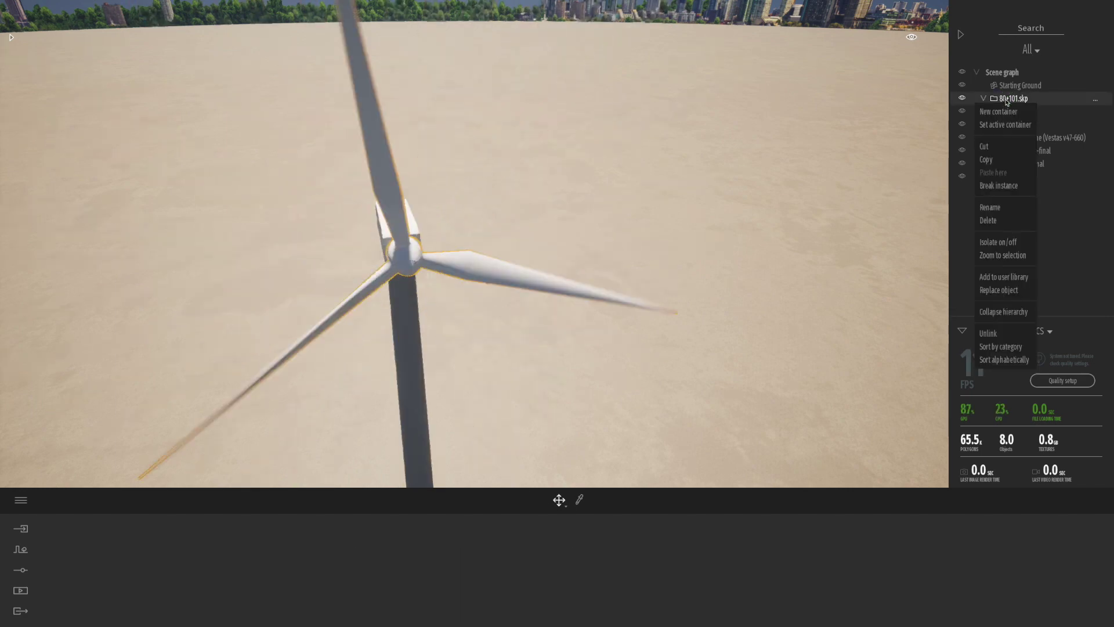
click(1004, 282)
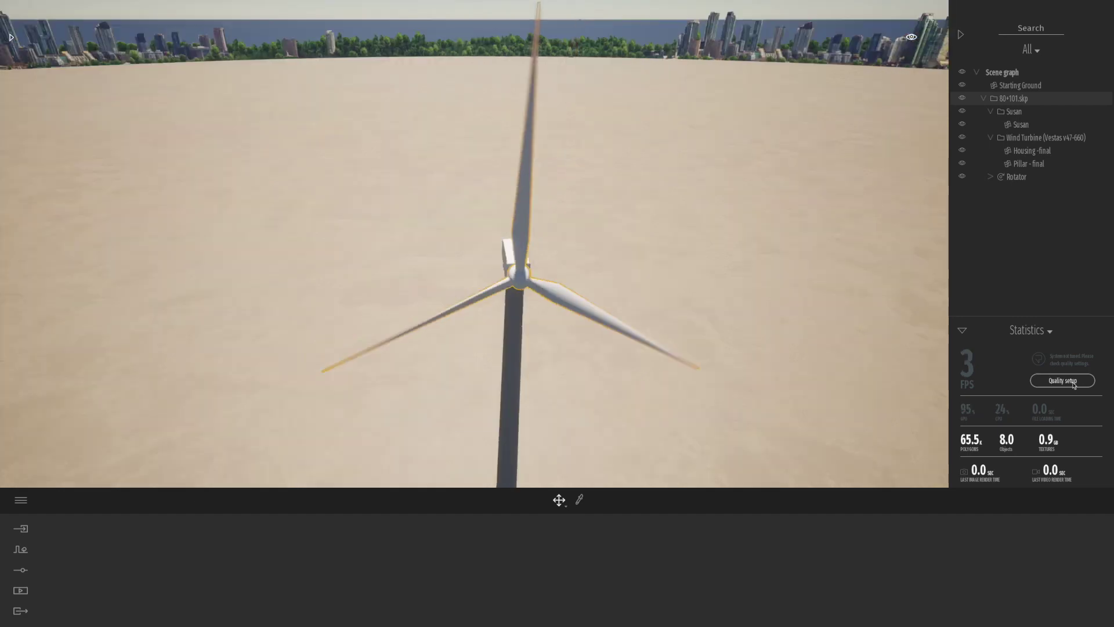
Set the rendering quality preset to Medium.
click(1073, 382)
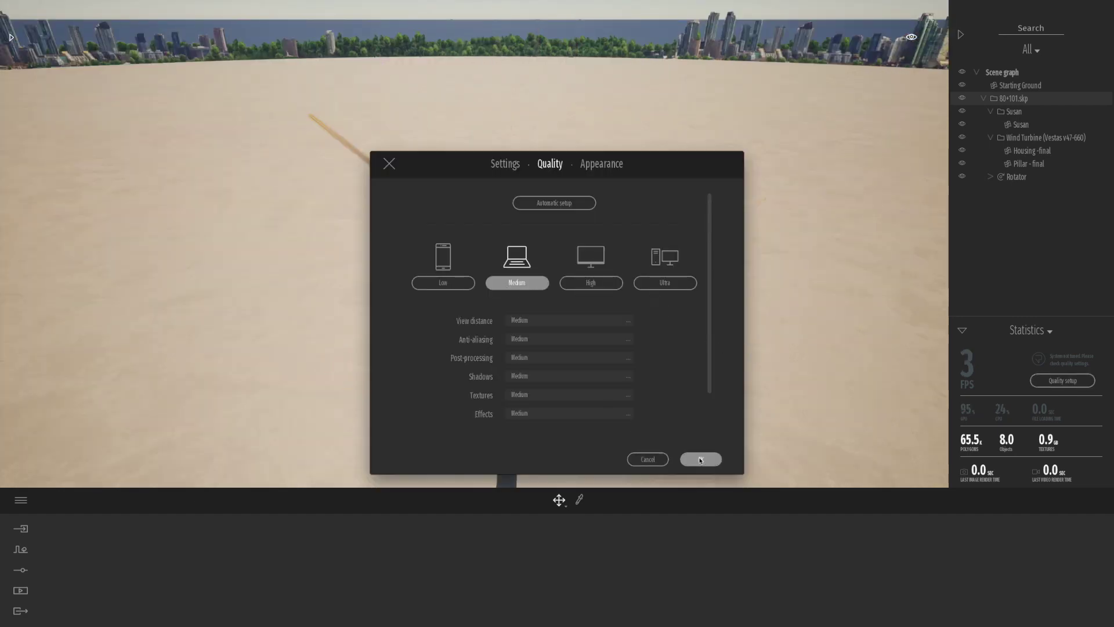
click(700, 459)
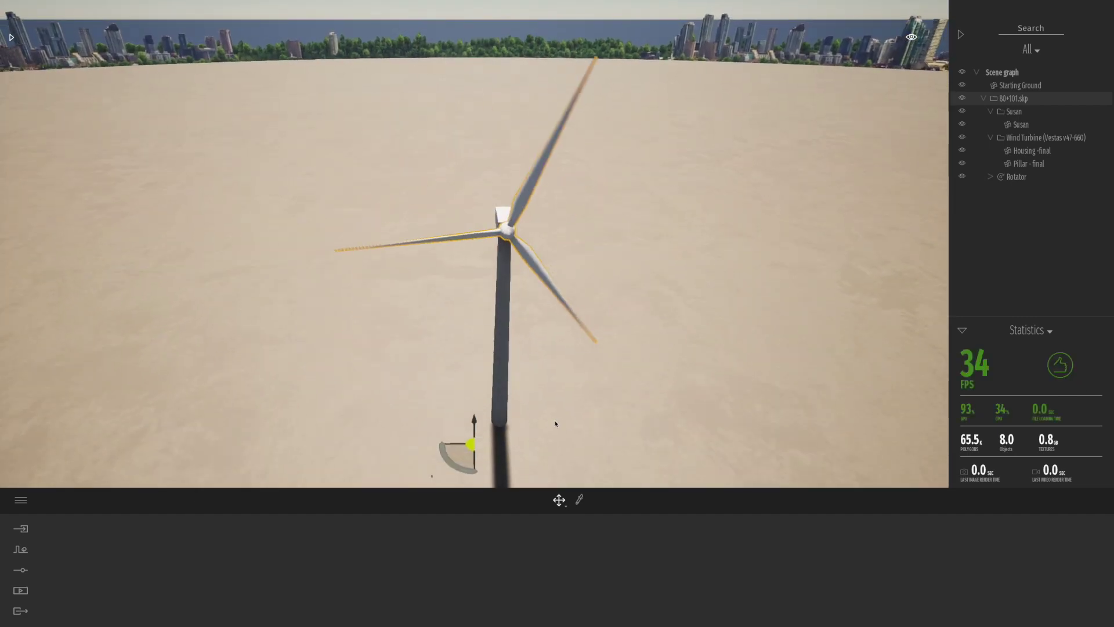
Place two copies of the animated turbine from the user library, one on each side of the original.
key(s)
key(q)
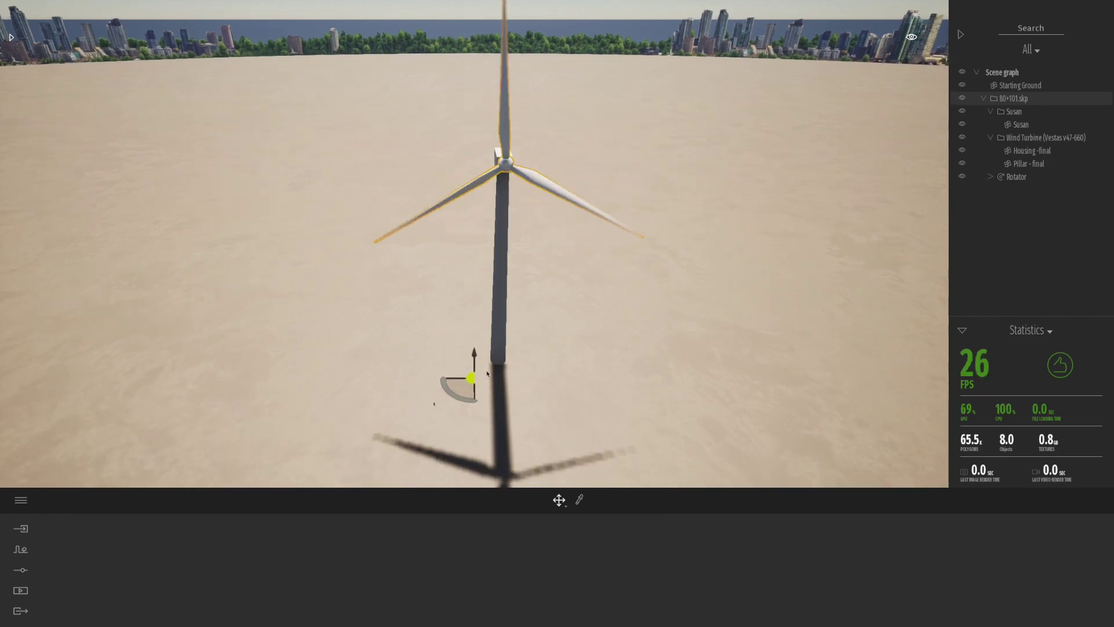
click(10, 37)
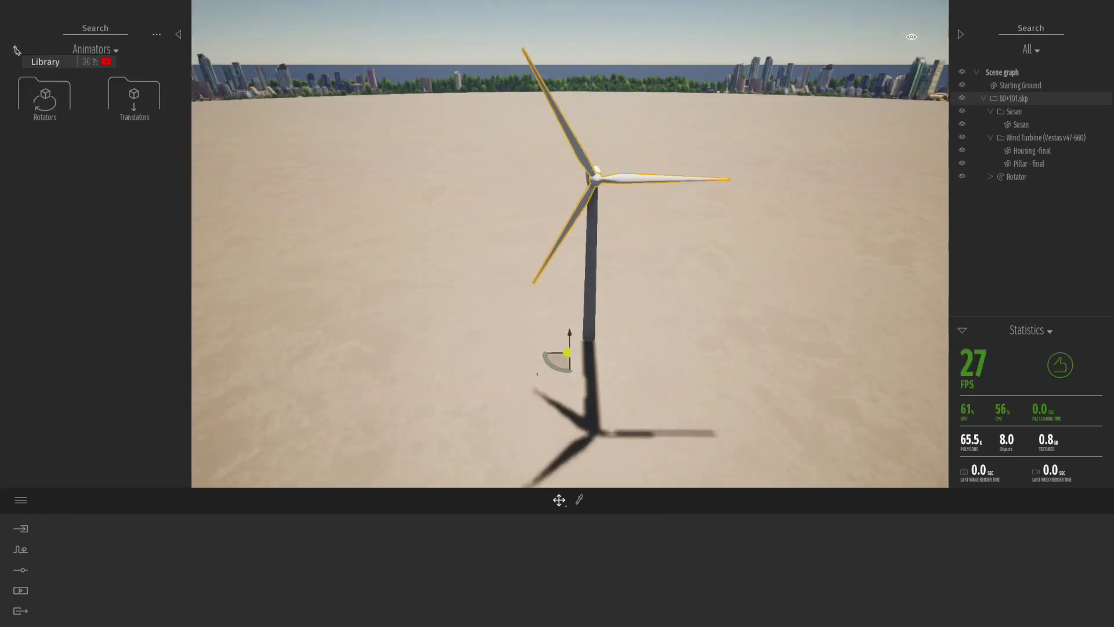
click(16, 50)
click(139, 283)
drag(134, 90, 368, 312)
click(761, 249)
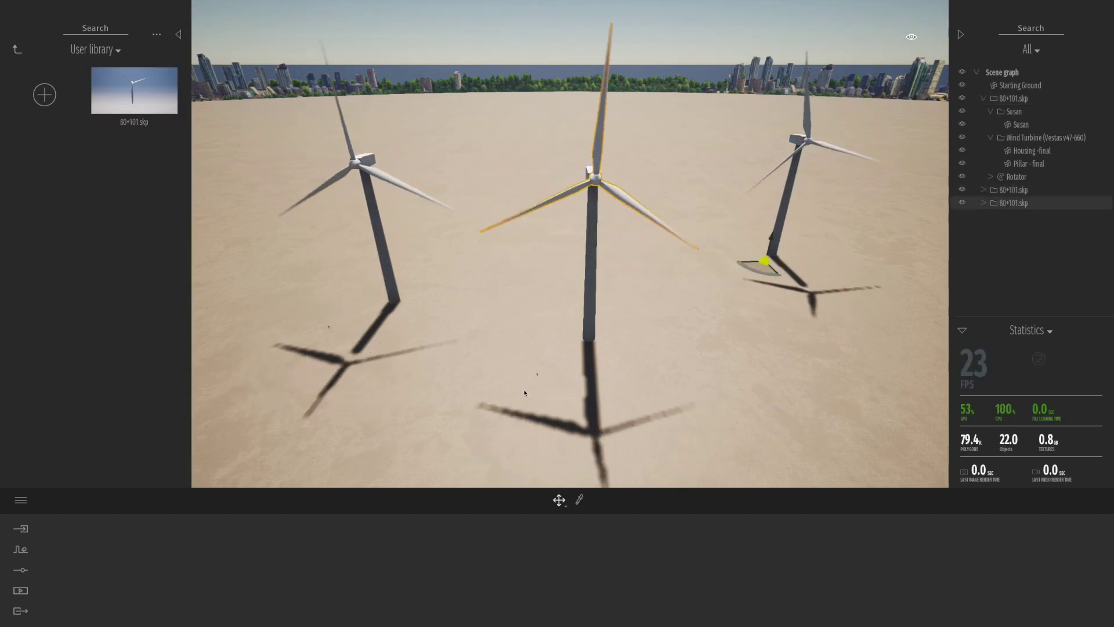
Place three more turbine copies from the user library: one far left, one behind the row and one far right.
scroll(529, 389, down, 2)
drag(134, 93, 259, 246)
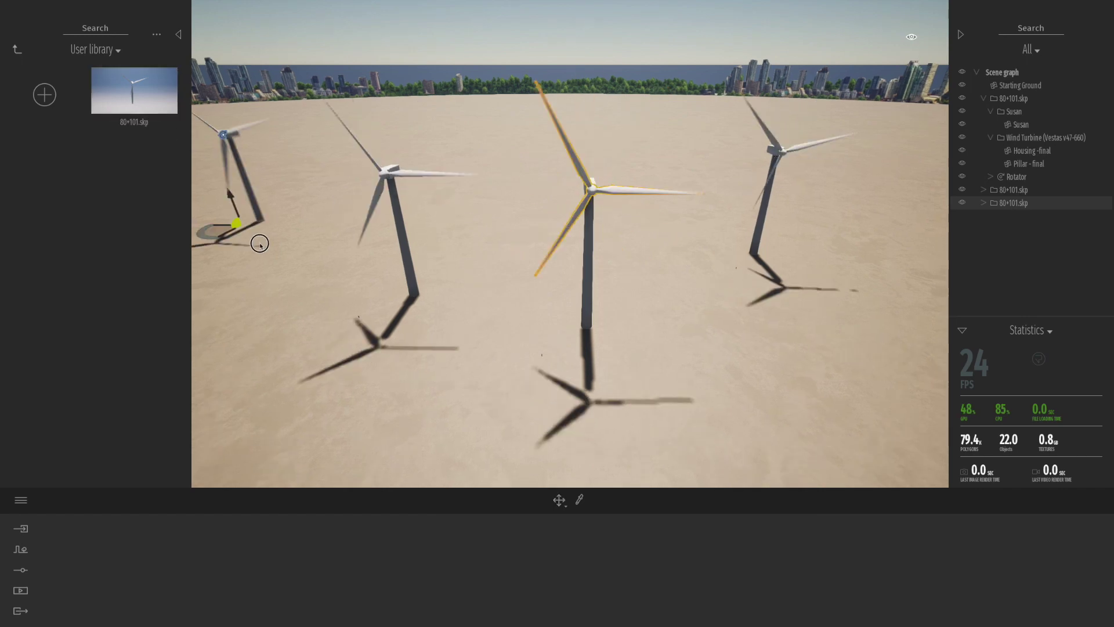
click(488, 204)
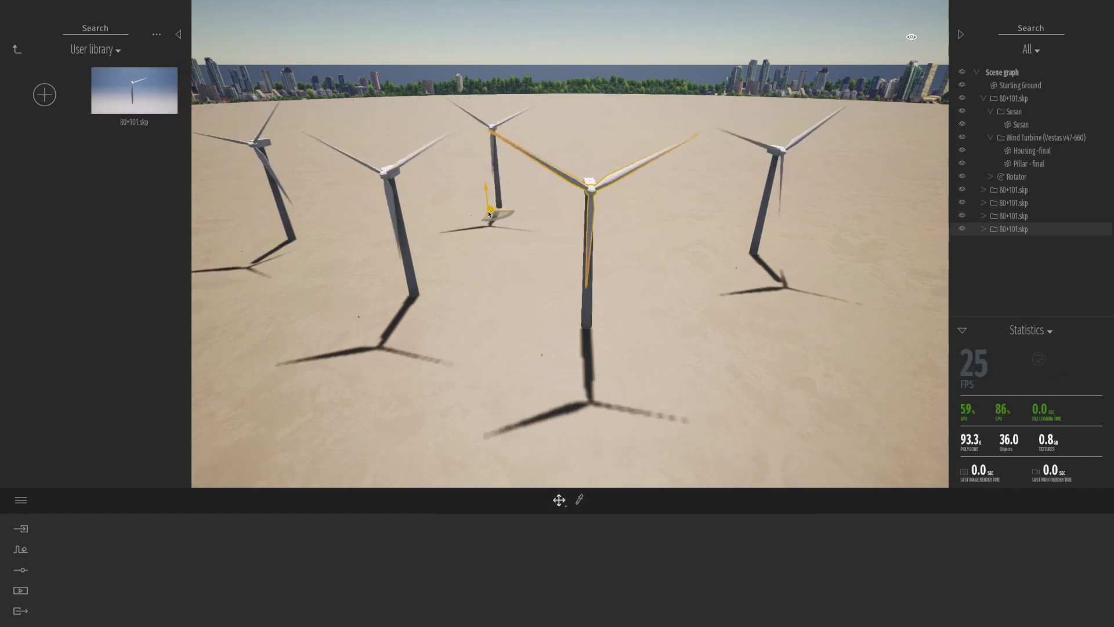
drag(138, 96, 847, 241)
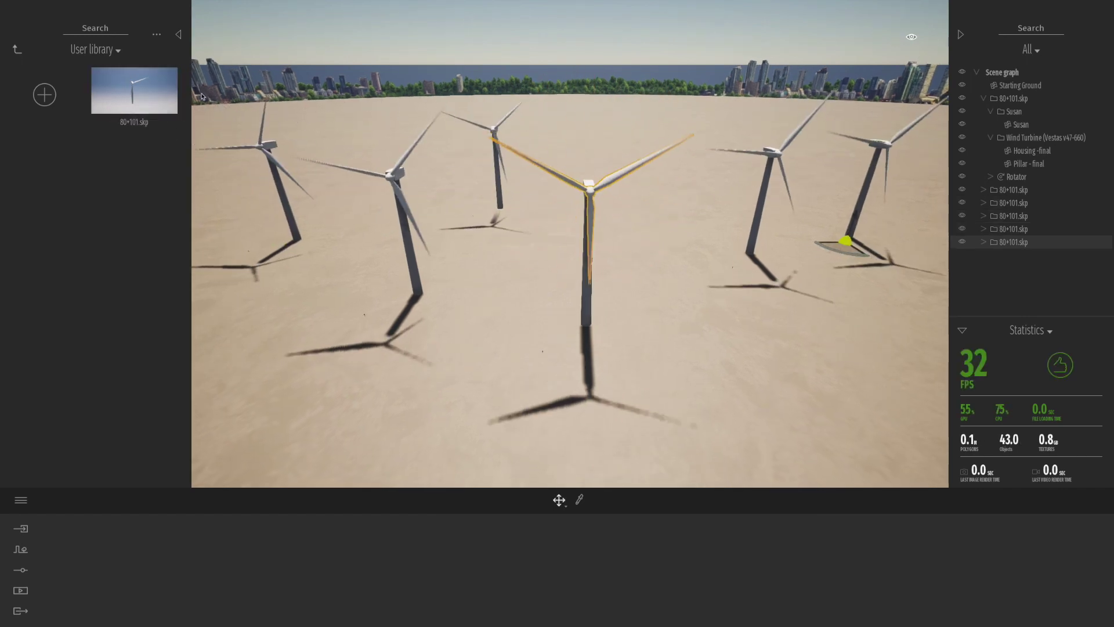
Add the Rocky grasslands landscape from Vegetation and landscape to the scene and hide the Starting Ground.
click(17, 49)
click(142, 96)
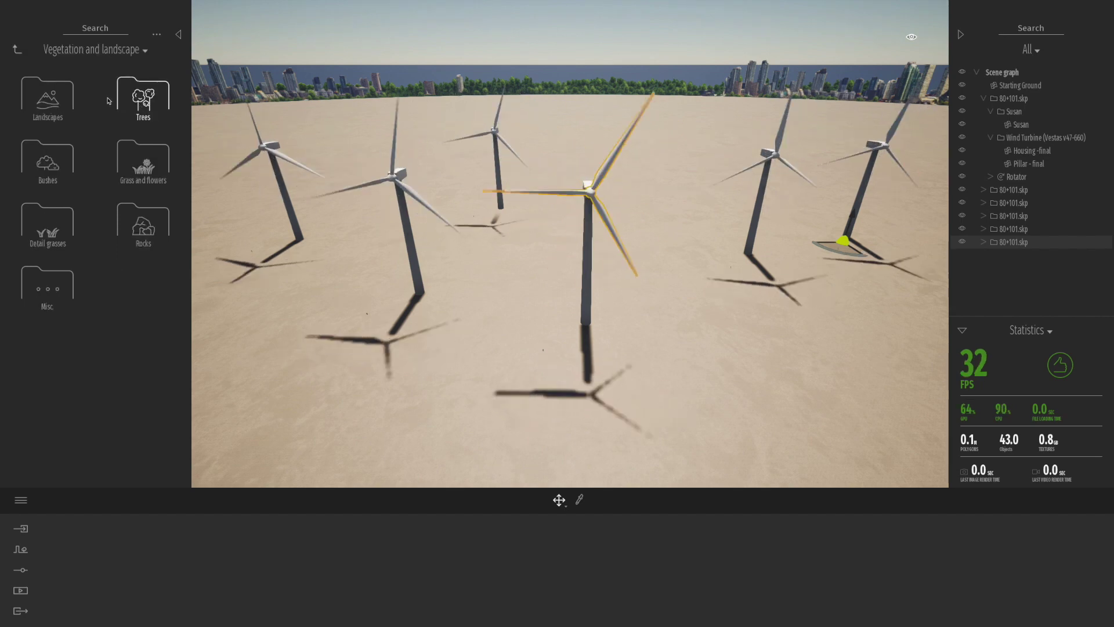
click(55, 98)
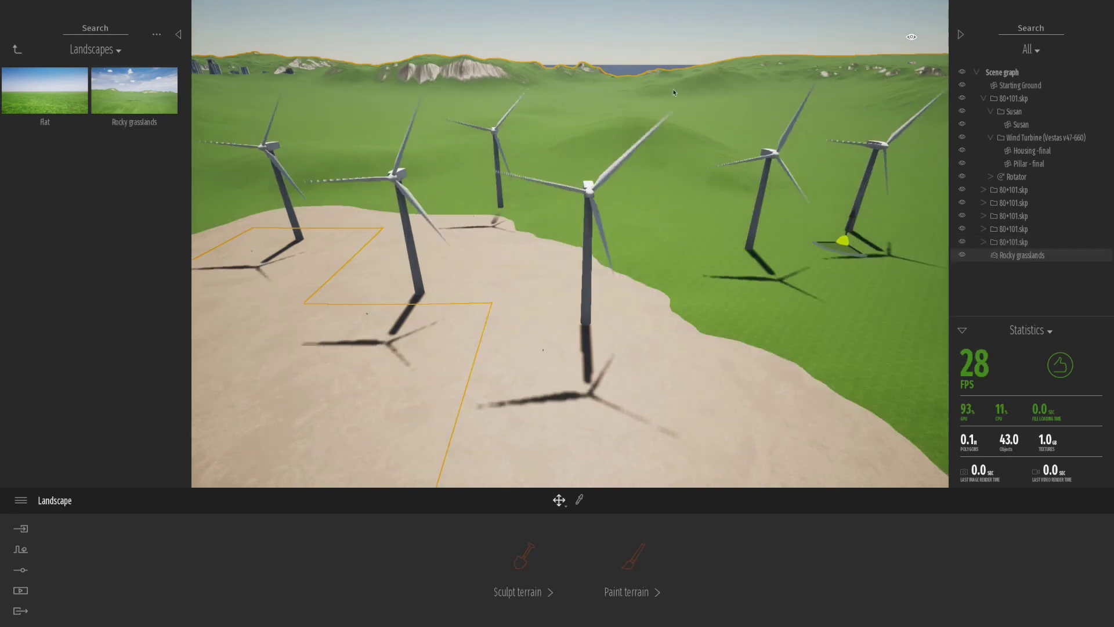
click(1008, 87)
click(962, 86)
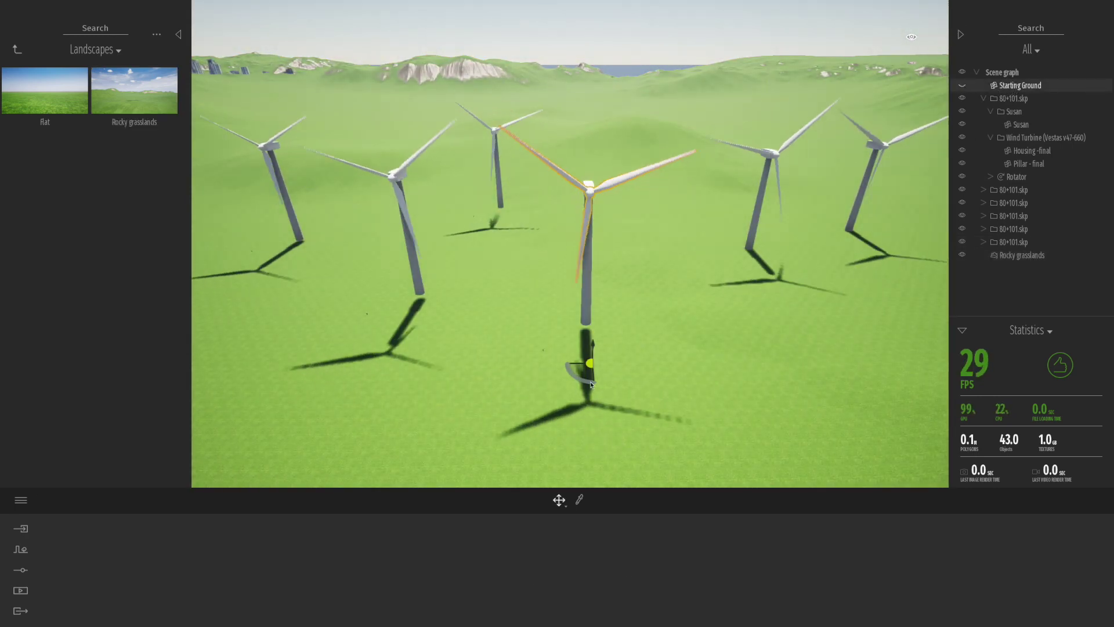
Paint a Gravel path on the Rocky grasslands along the bases of the front turbines, using an enlarged brush diameter.
click(508, 435)
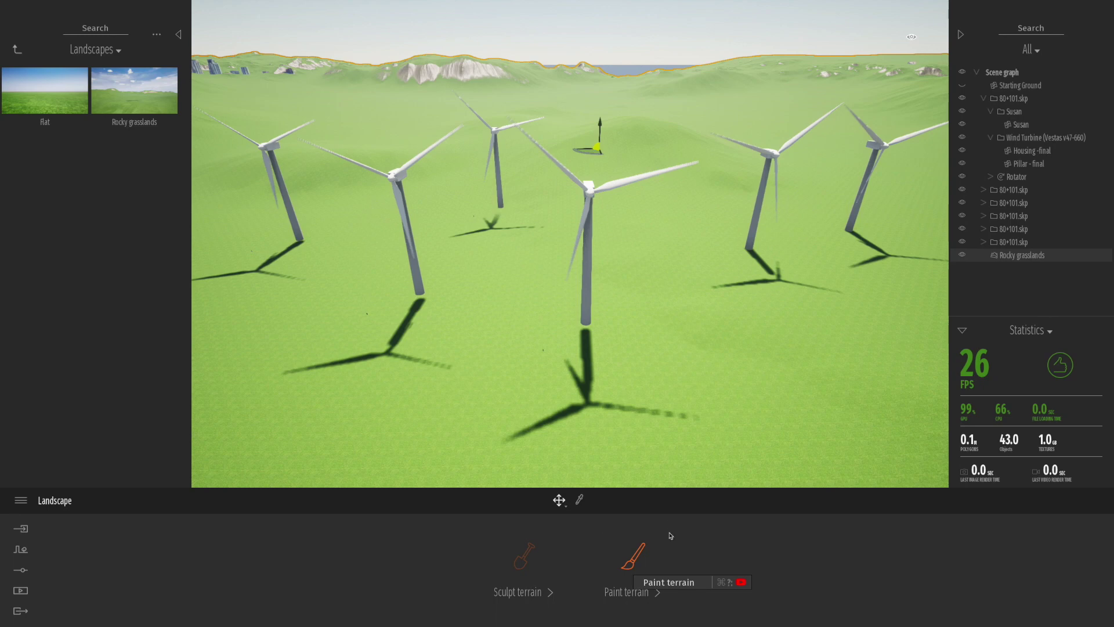
click(624, 570)
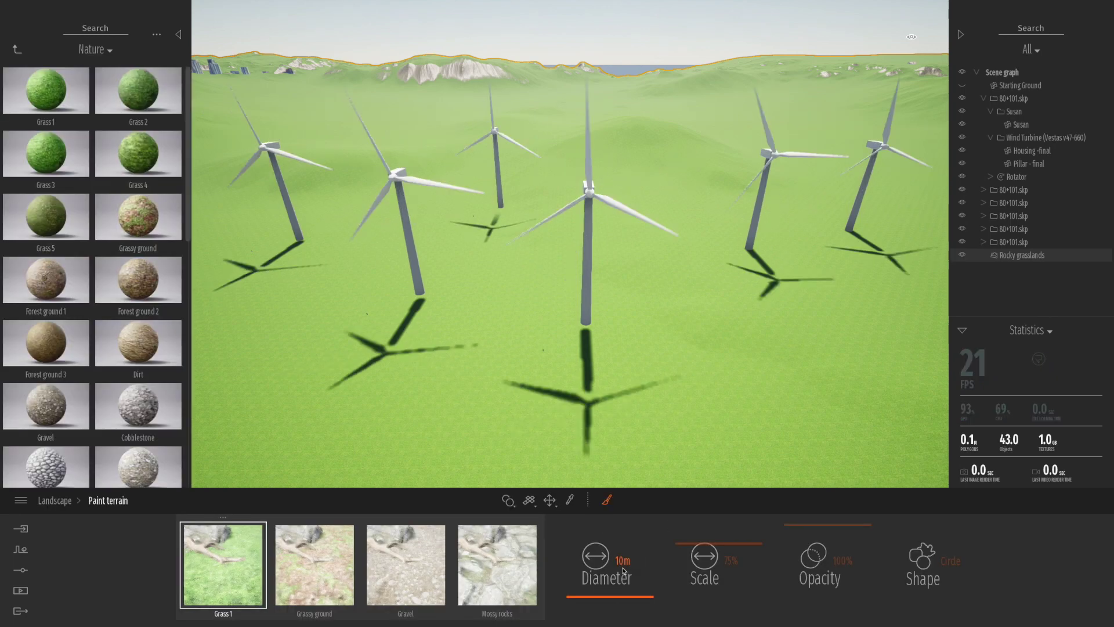
click(428, 591)
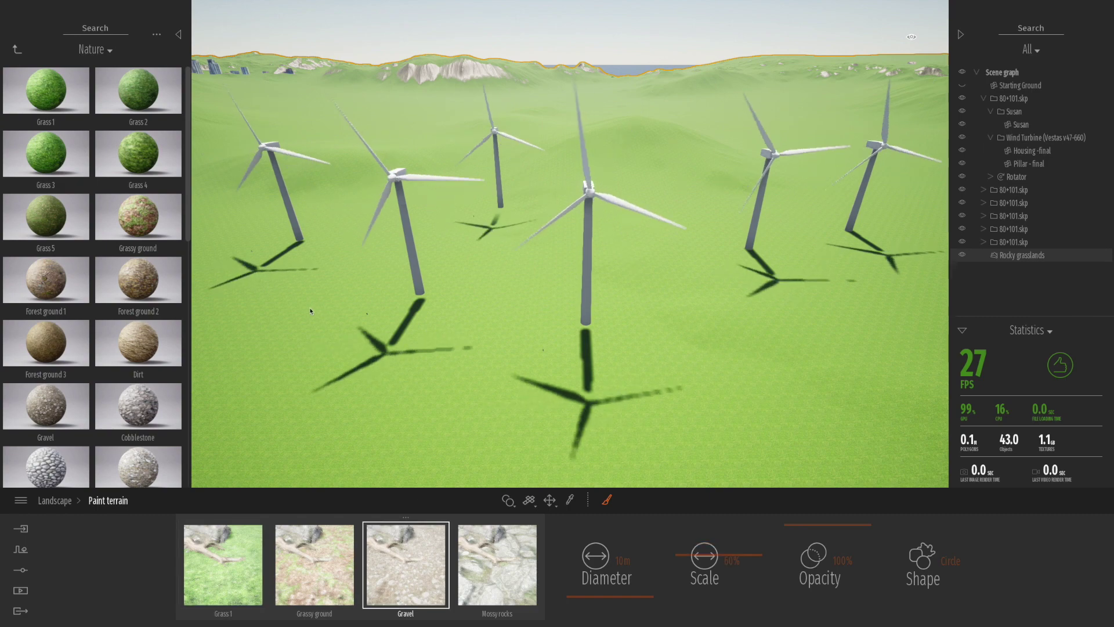
drag(603, 595, 622, 596)
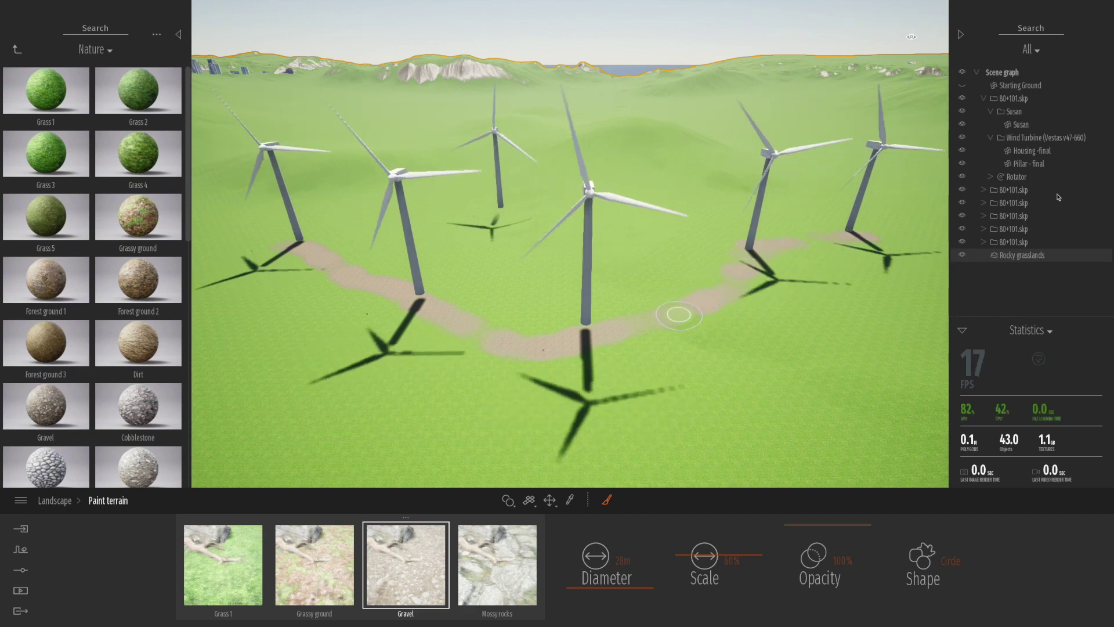
Rotate the far-right, rear and central turbines about their vertical axes so they face different directions.
click(1016, 243)
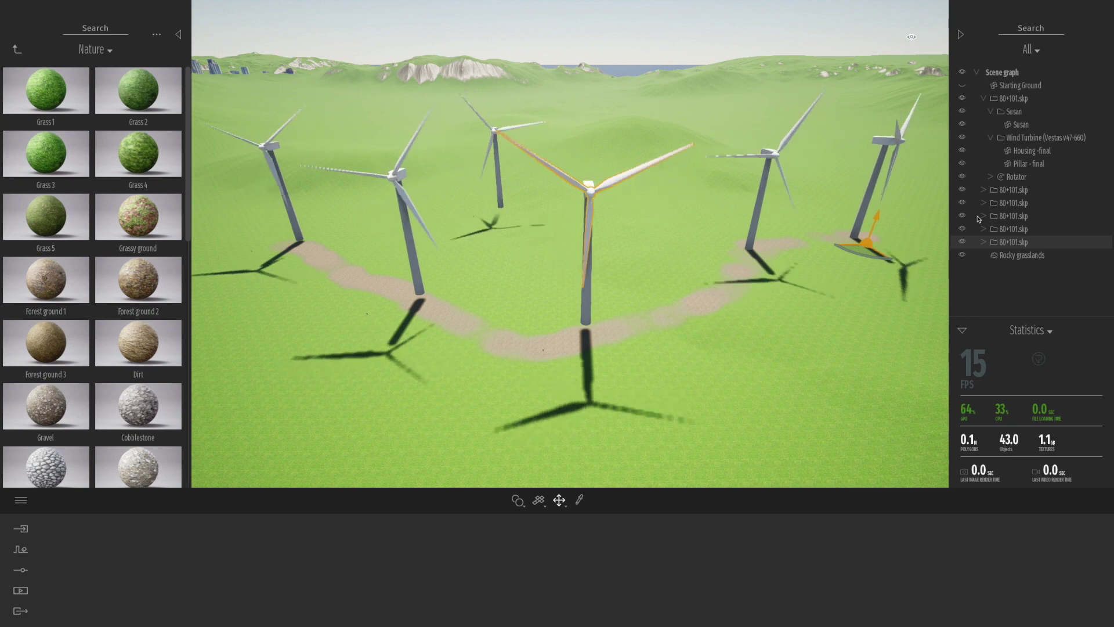
click(1011, 230)
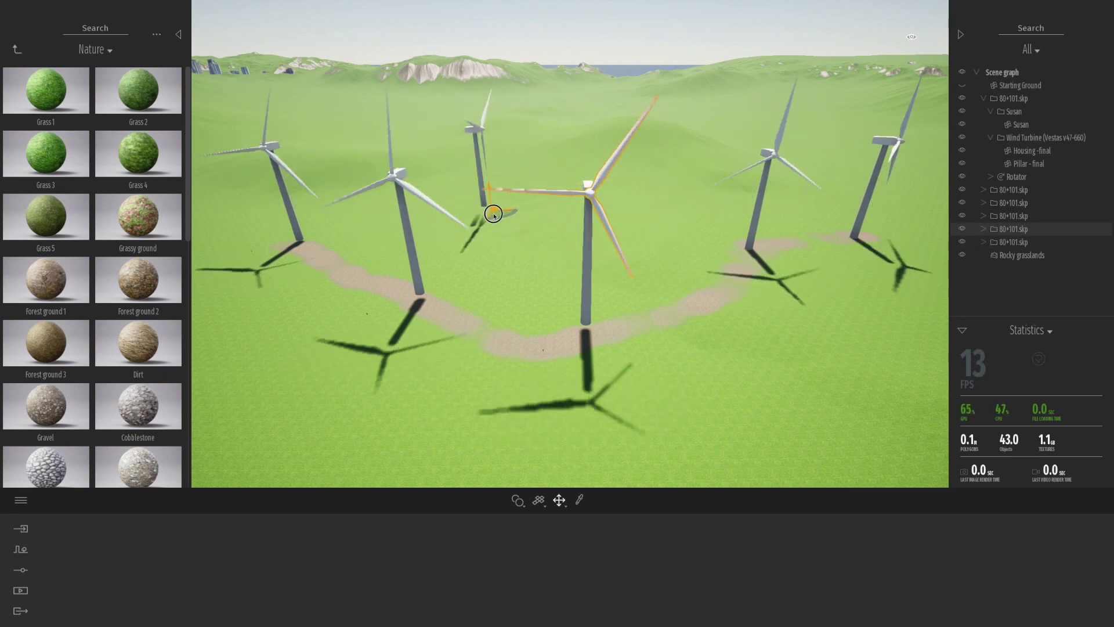
click(584, 289)
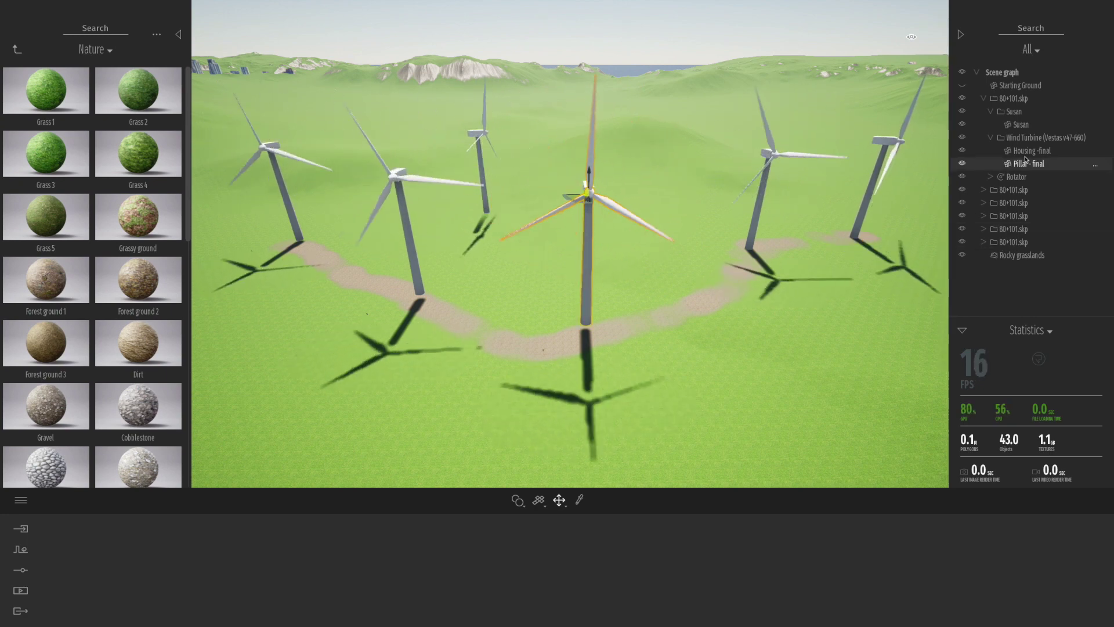
click(1013, 100)
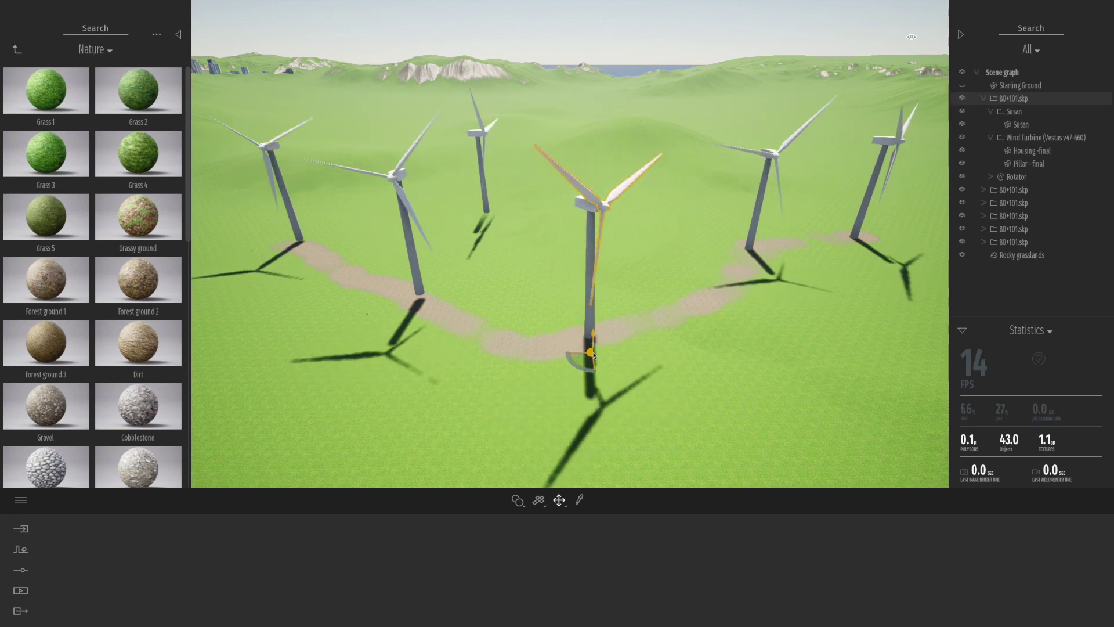
Move the whole second turbine from the left forward toward the near edge of the Gravel path.
click(418, 280)
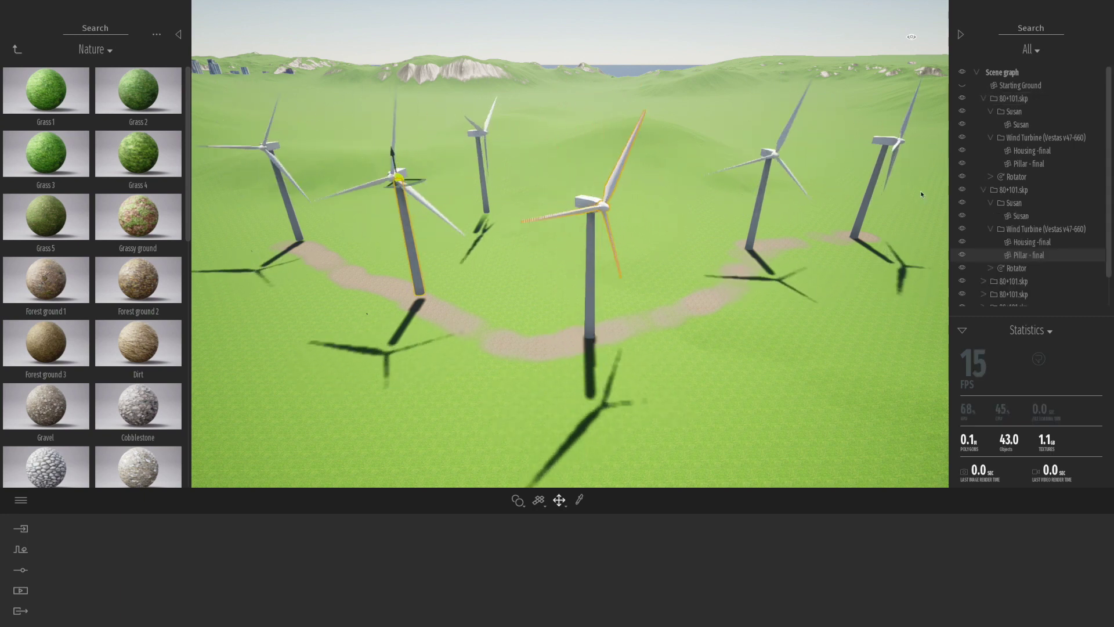
click(1010, 194)
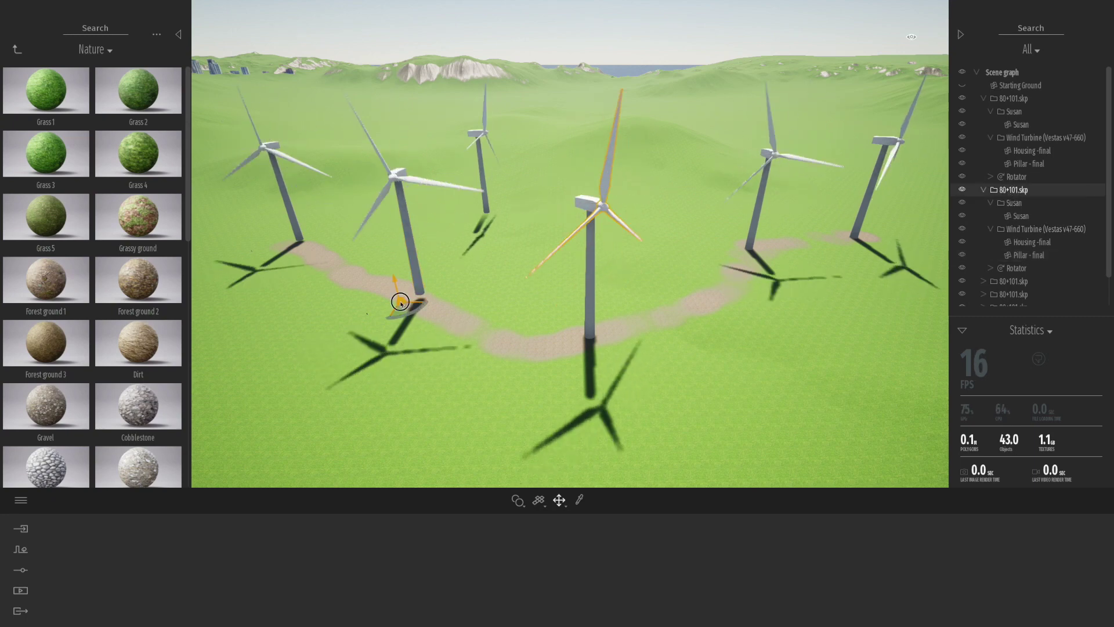
Widen the Gravel path on the Rocky grasslands along the front turbines and paint a branch to the rear turbine.
click(470, 395)
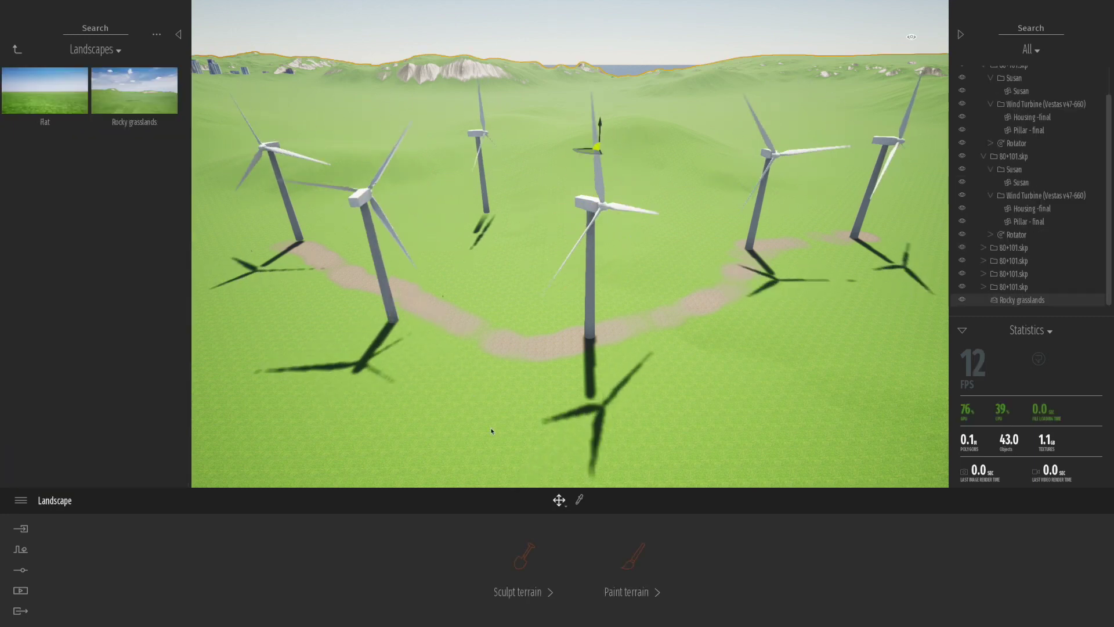
click(636, 577)
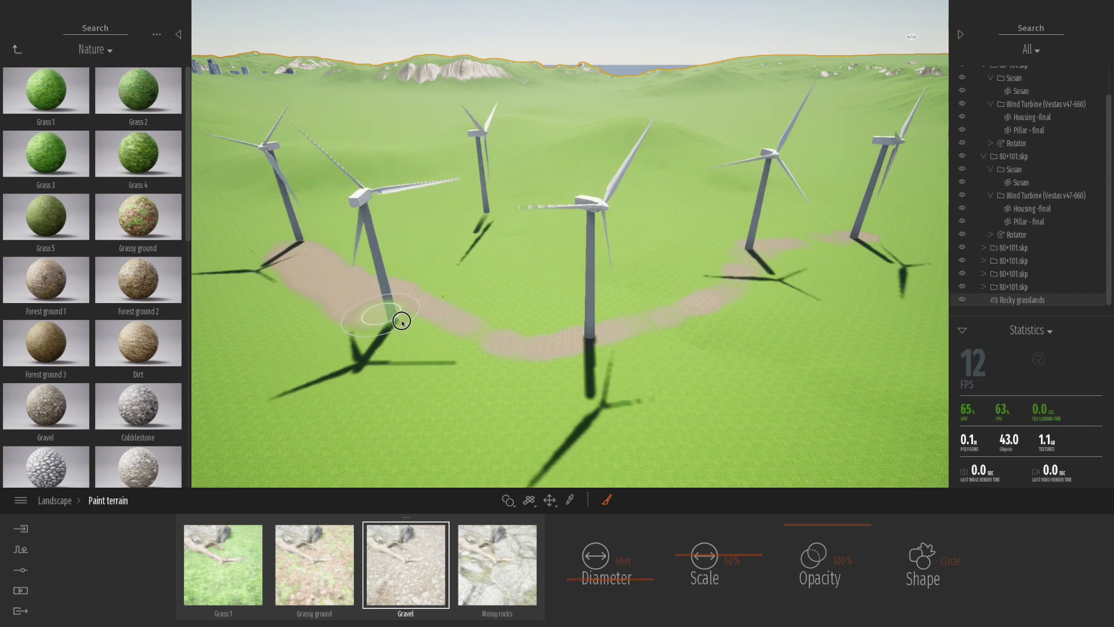
mouse_move(402, 321)
mouse_down()
mouse_move(460, 356)
mouse_move(580, 378)
mouse_move(660, 348)
mouse_move(726, 289)
mouse_up()
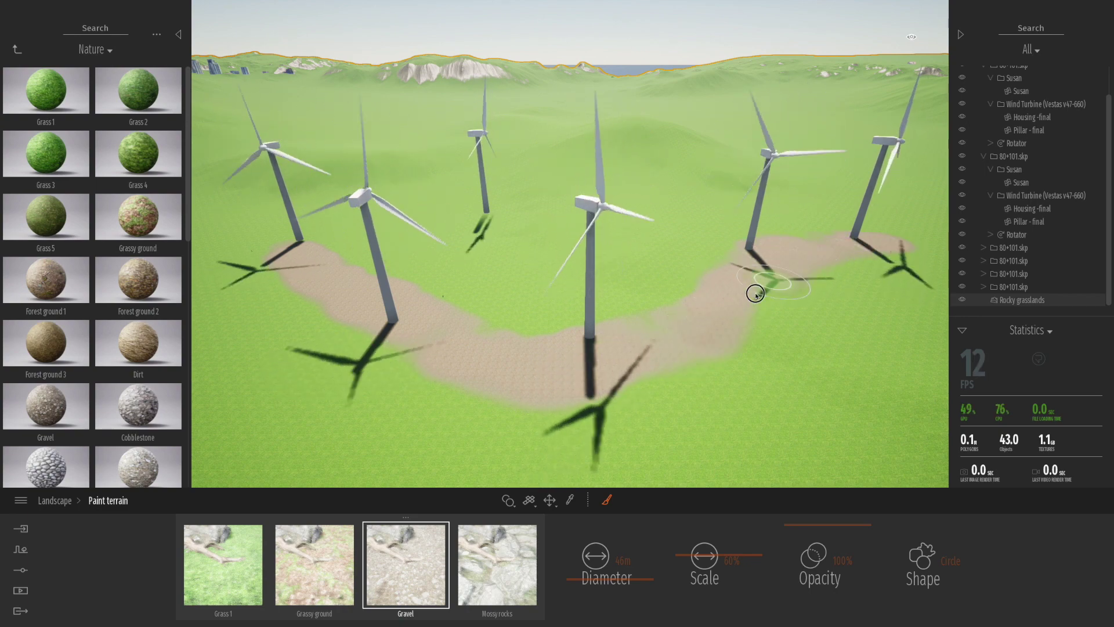
mouse_move(493, 218)
mouse_down()
mouse_move(499, 258)
mouse_move(487, 305)
mouse_move(505, 225)
mouse_move(493, 217)
mouse_move(495, 333)
mouse_up()
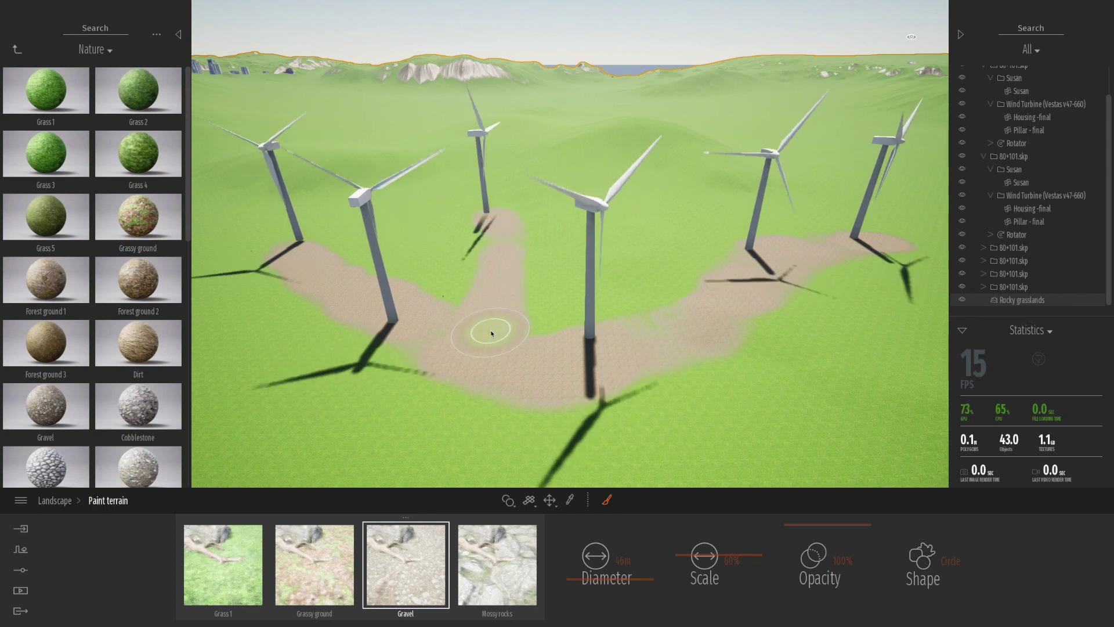
right_drag(525, 384, 524, 400)
key(Escape)
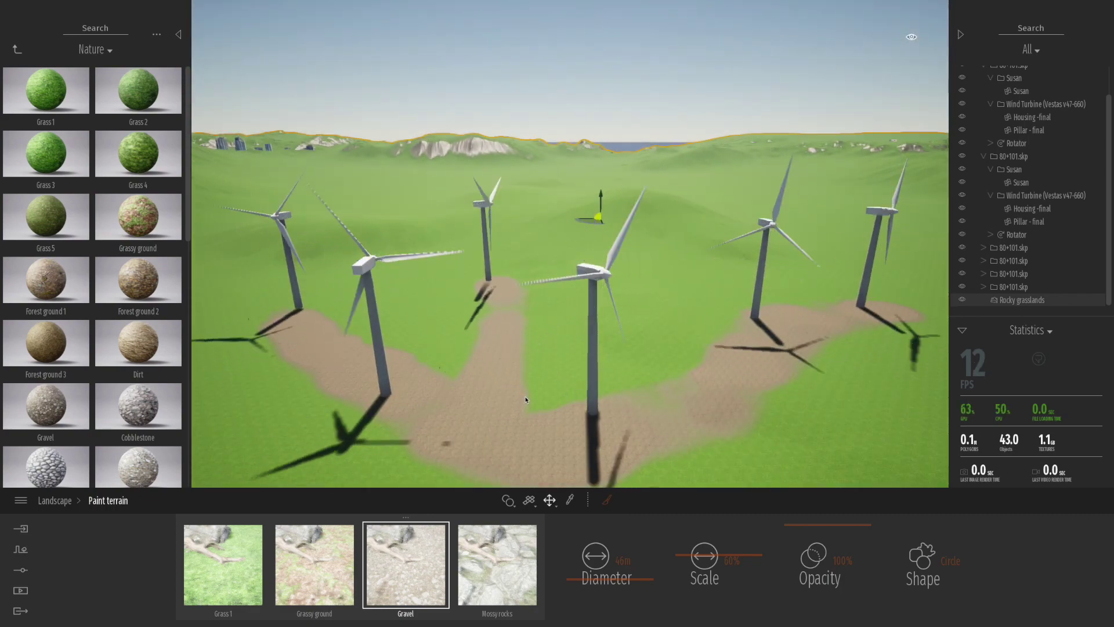
Lower the camera toward the horizon and hide the library and scene graph to view the whole wind farm.
key(q)
right_drag(524, 403, 524, 464)
key(q)
key(q)
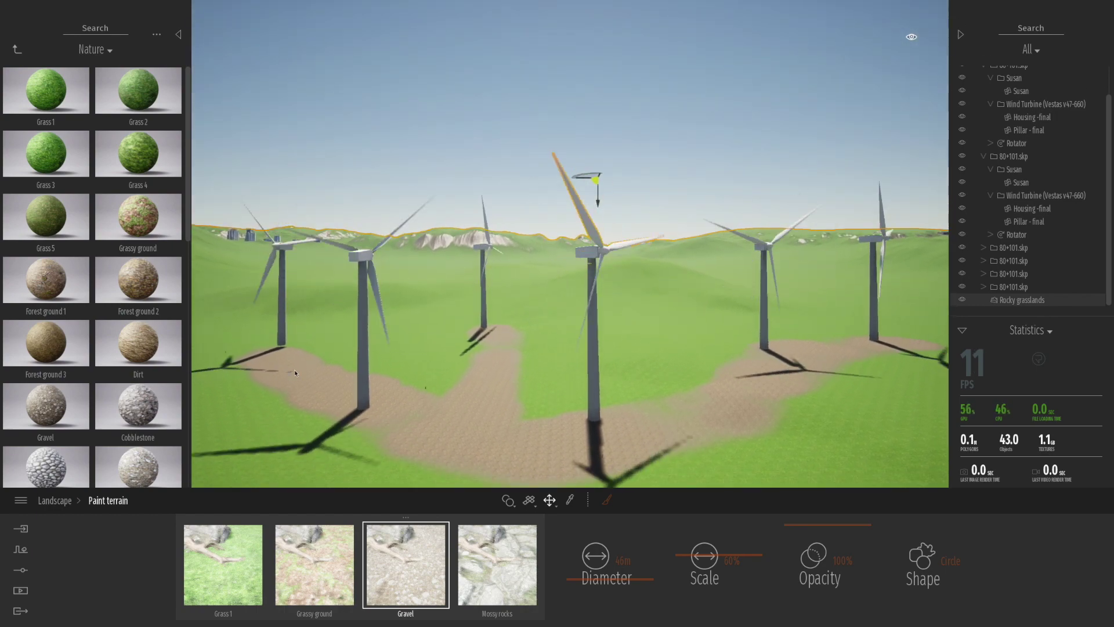
click(178, 35)
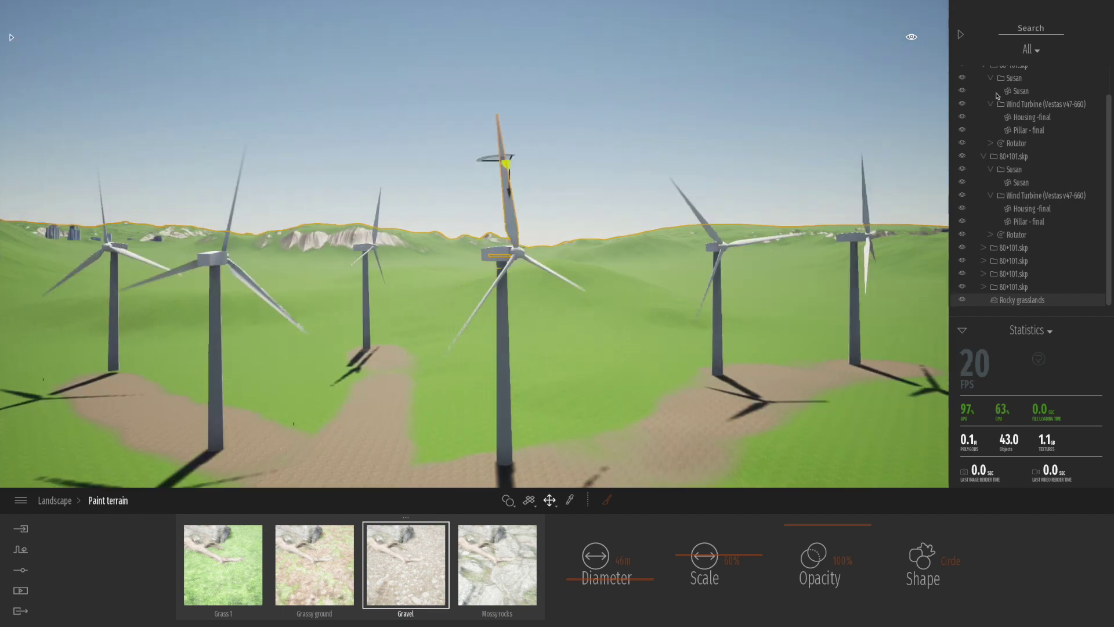
click(961, 35)
key(q)
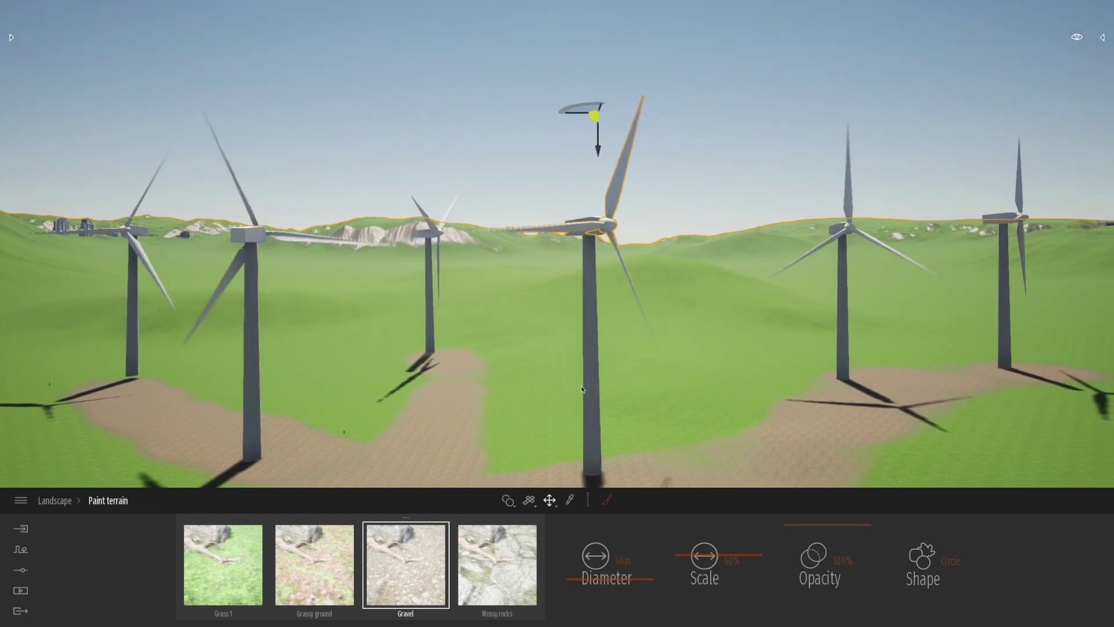
key(q)
key(w)
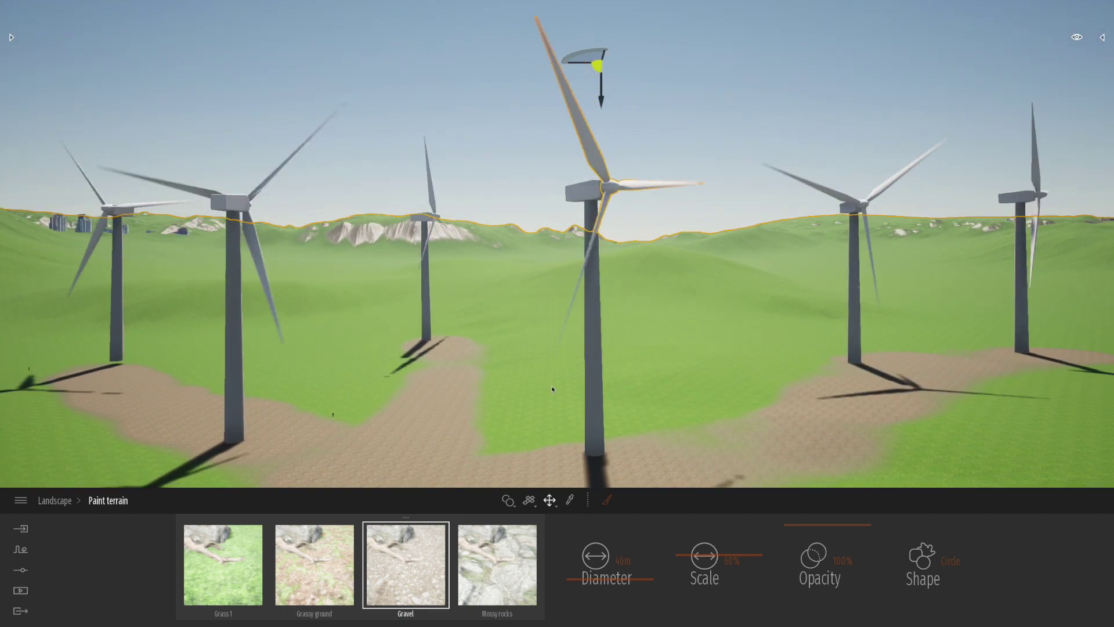
Save the project as Wind Farm in the Twinmotion 2020.2 Tutorials folder.
key(super+s)
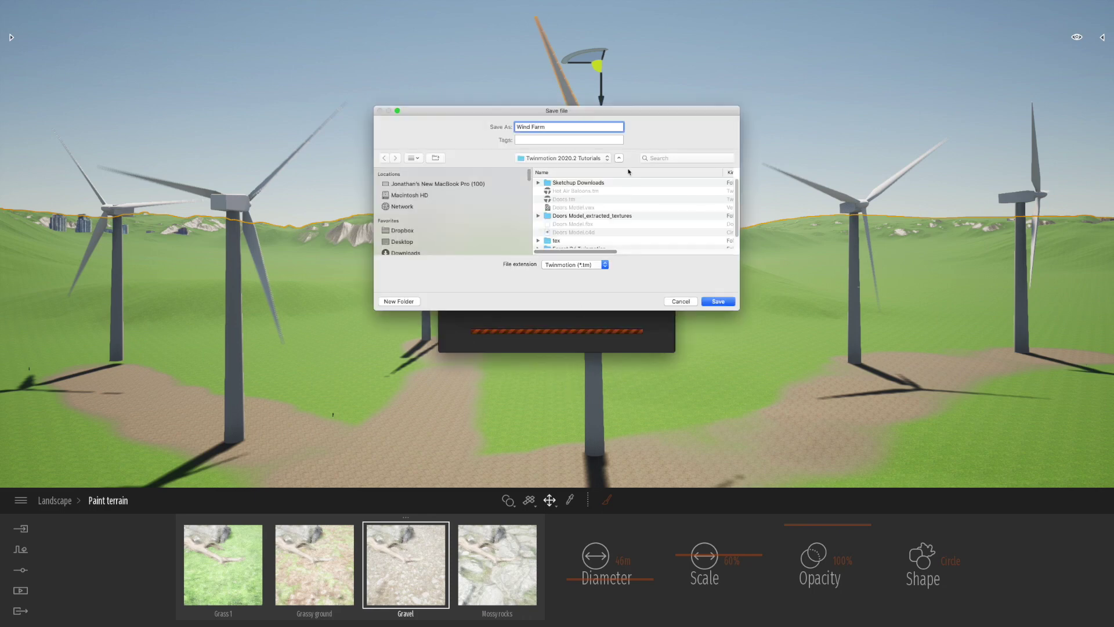
click(721, 298)
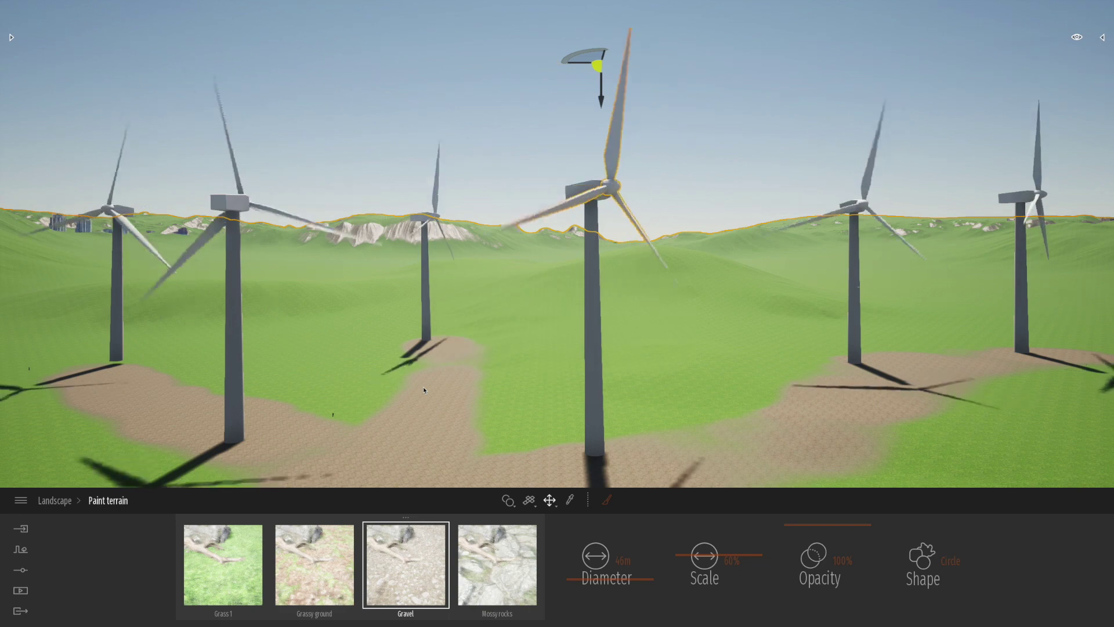
Set the scene's Weather about halfway between clear sun and cloudy.
click(21, 569)
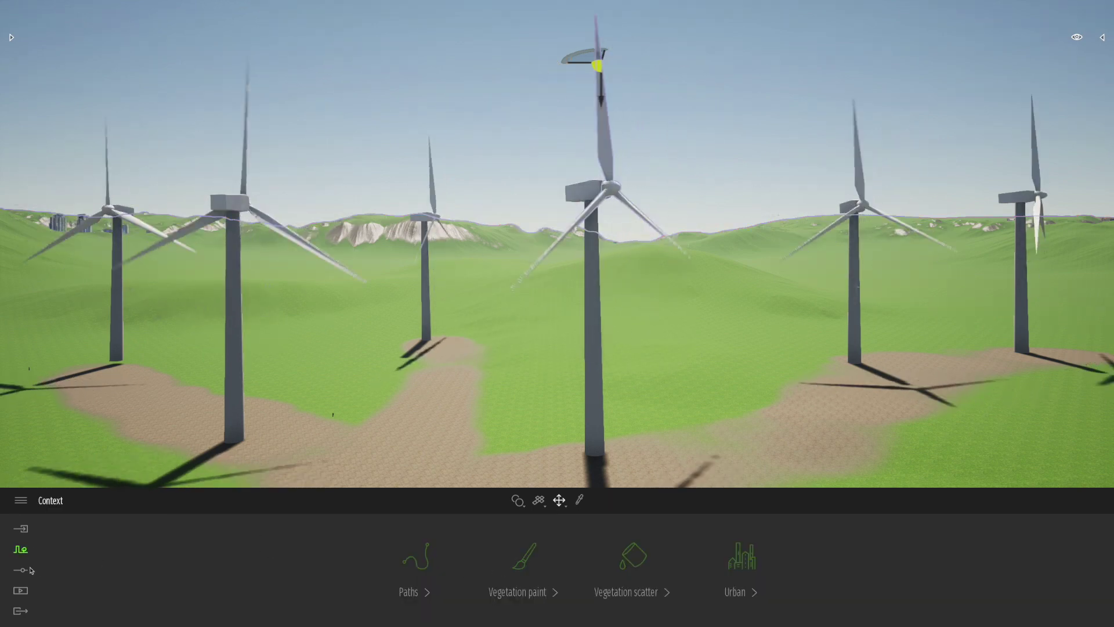
click(518, 583)
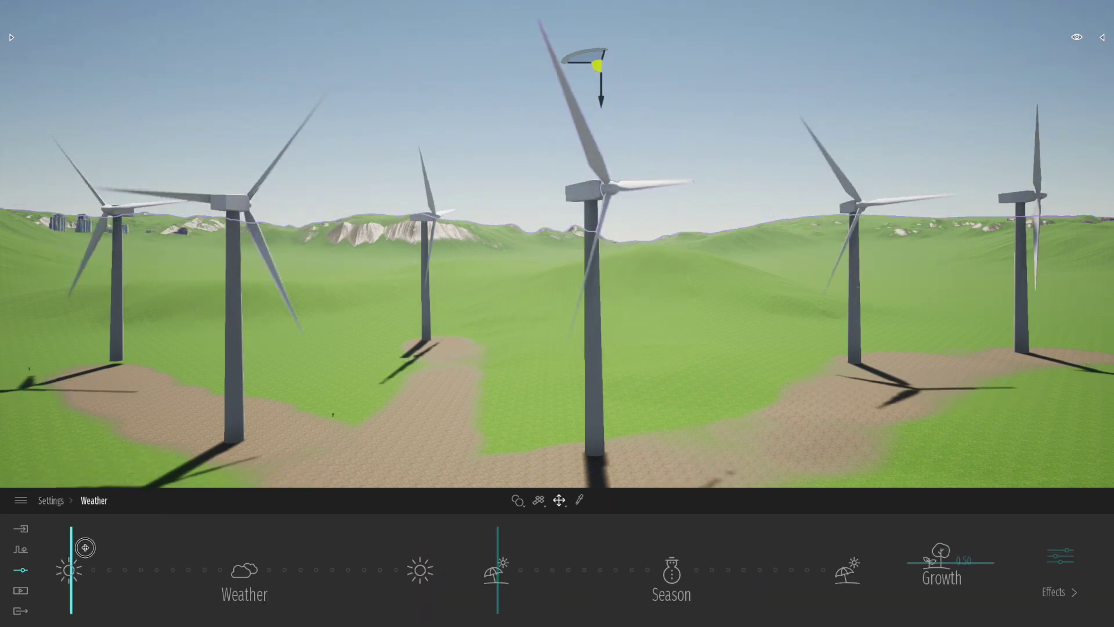
mouse_move(136, 548)
mouse_down()
mouse_move(175, 545)
mouse_move(157, 552)
mouse_up()
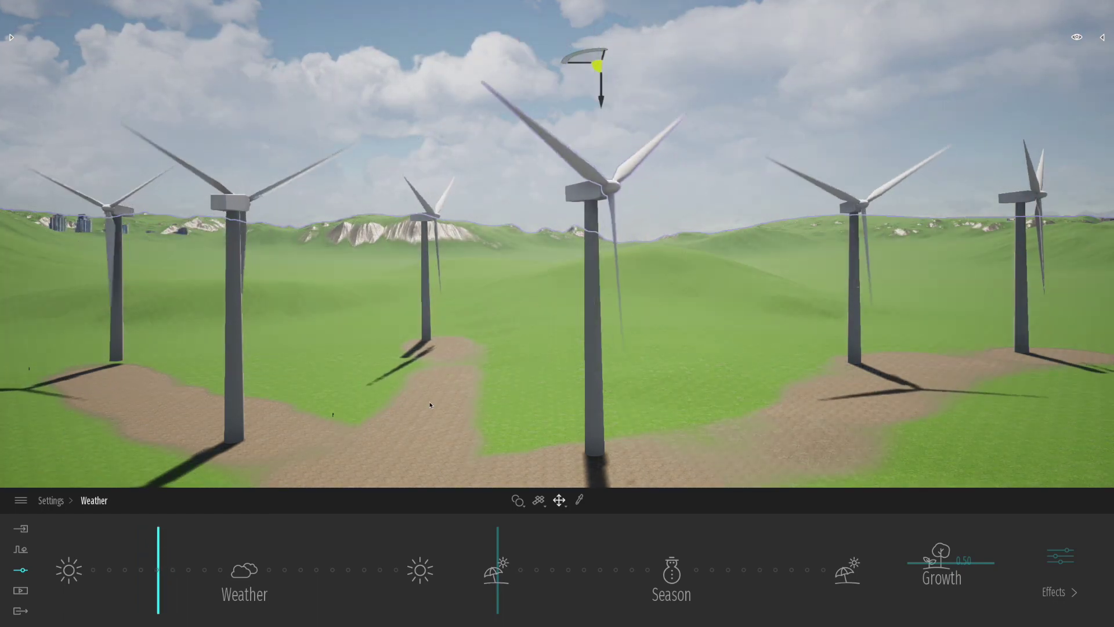
Place a group of people on the grass in front of the central turbine and hide the library and scene graph.
key(s)
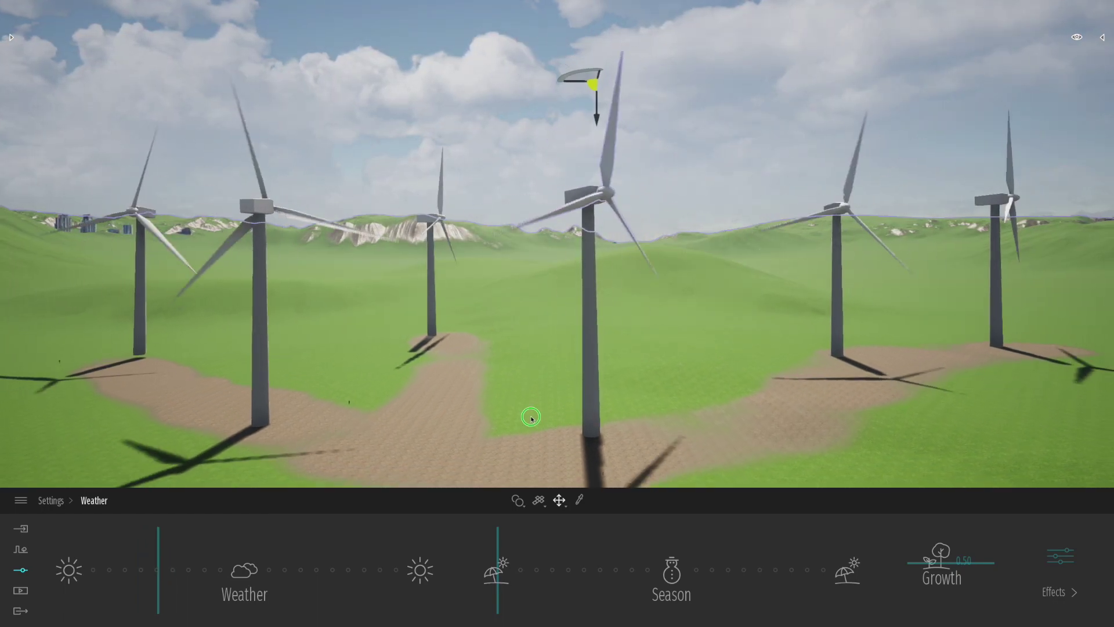
mouse_move(530, 416)
right_down()
mouse_move(544, 399)
mouse_move(530, 409)
right_up()
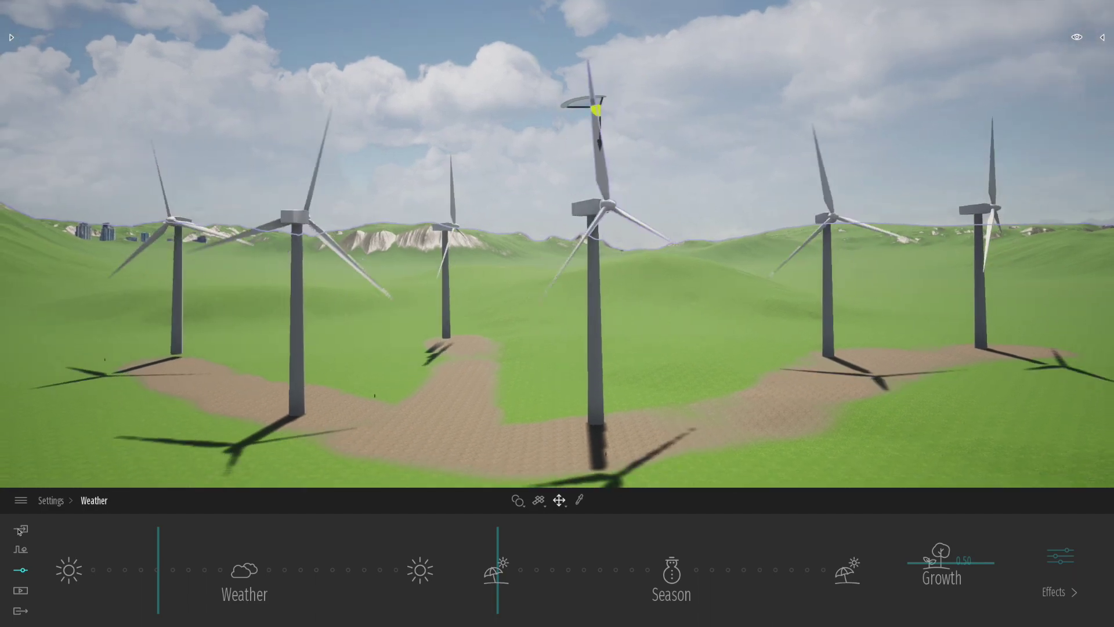
click(11, 37)
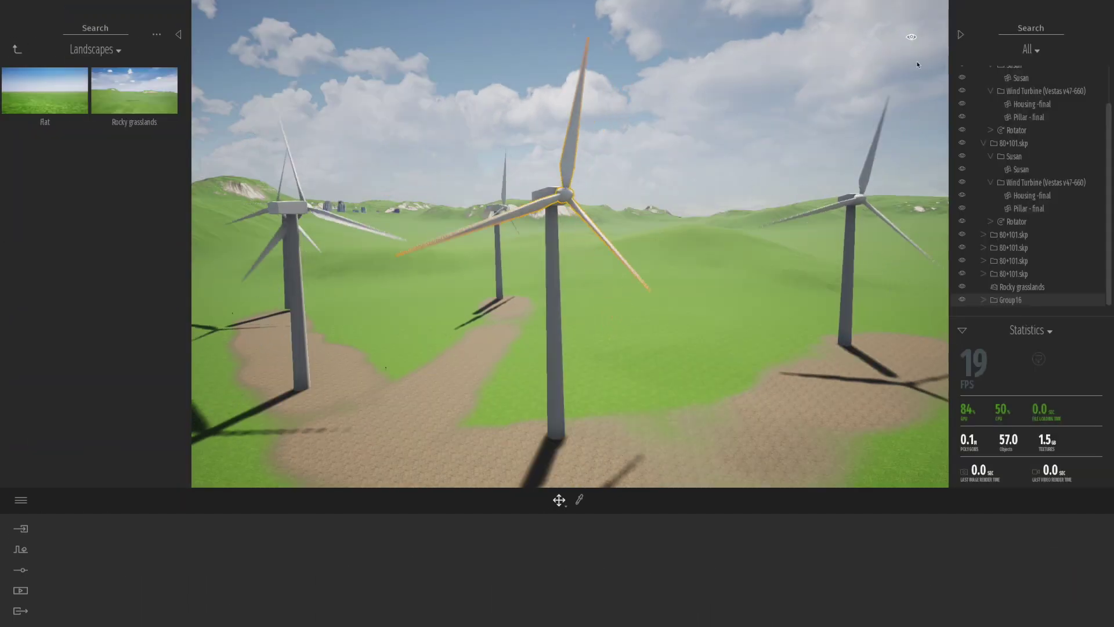
click(961, 34)
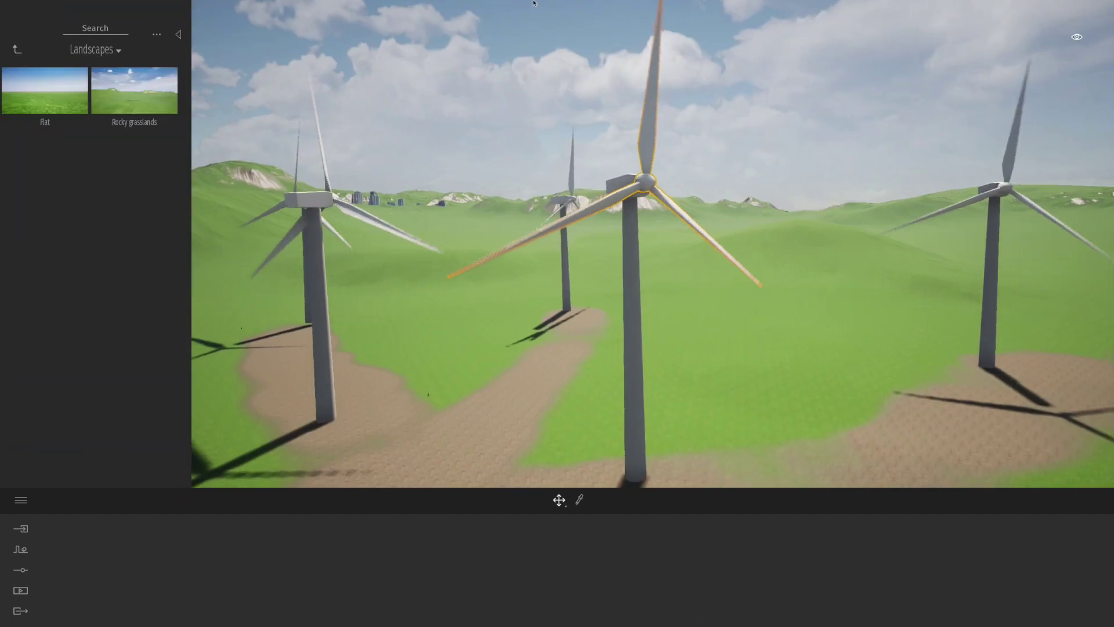
click(180, 36)
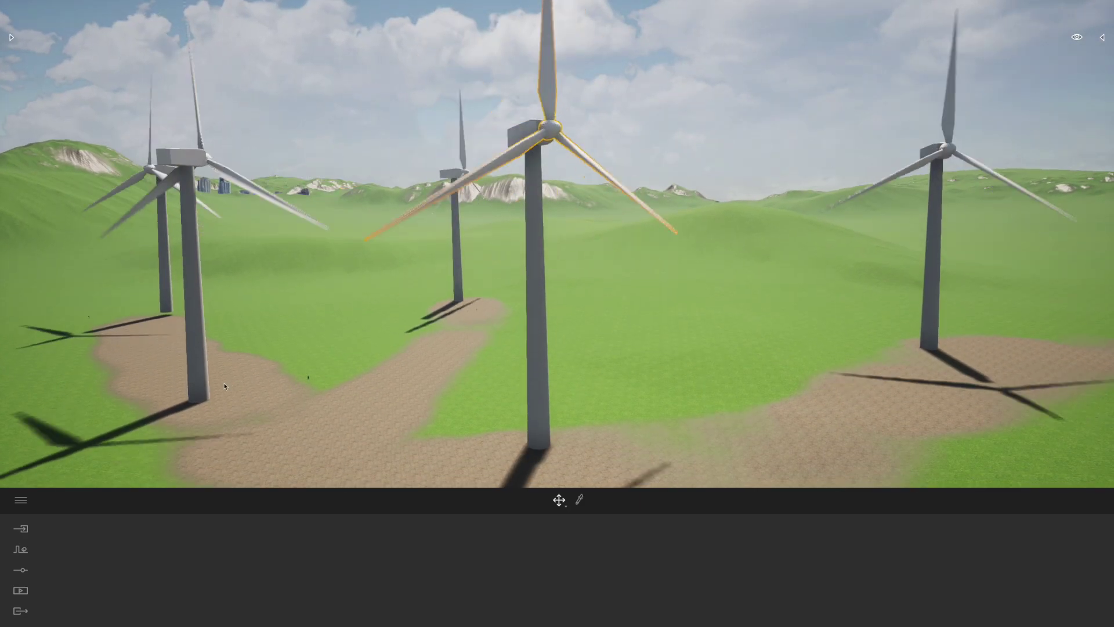
Rotate the whole second turbine from the left about its vertical axis.
click(197, 399)
key(r)
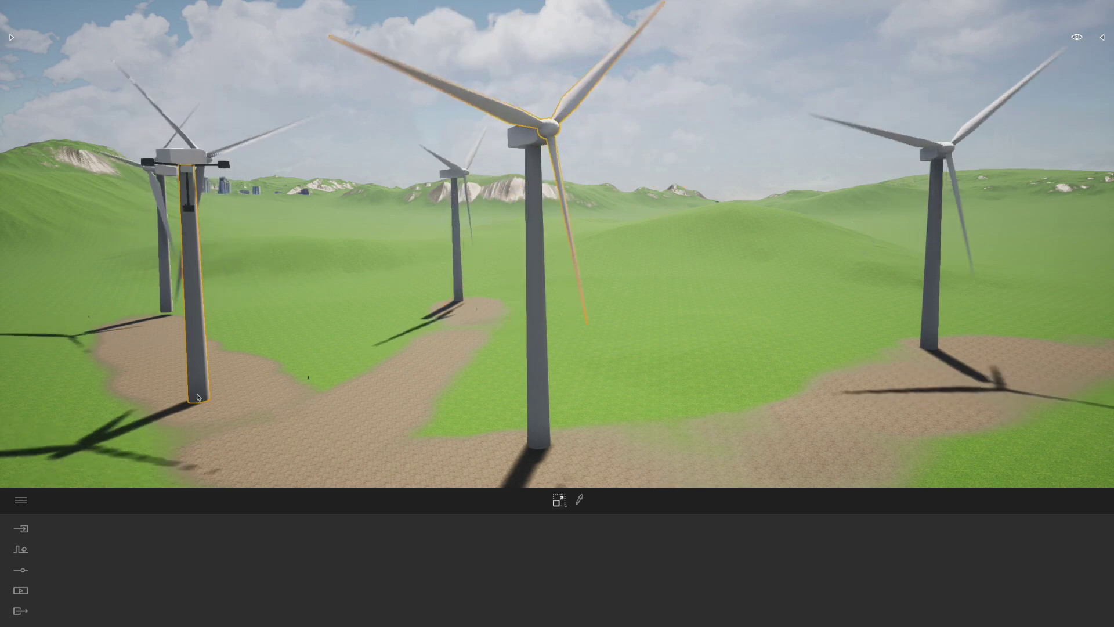
key(e)
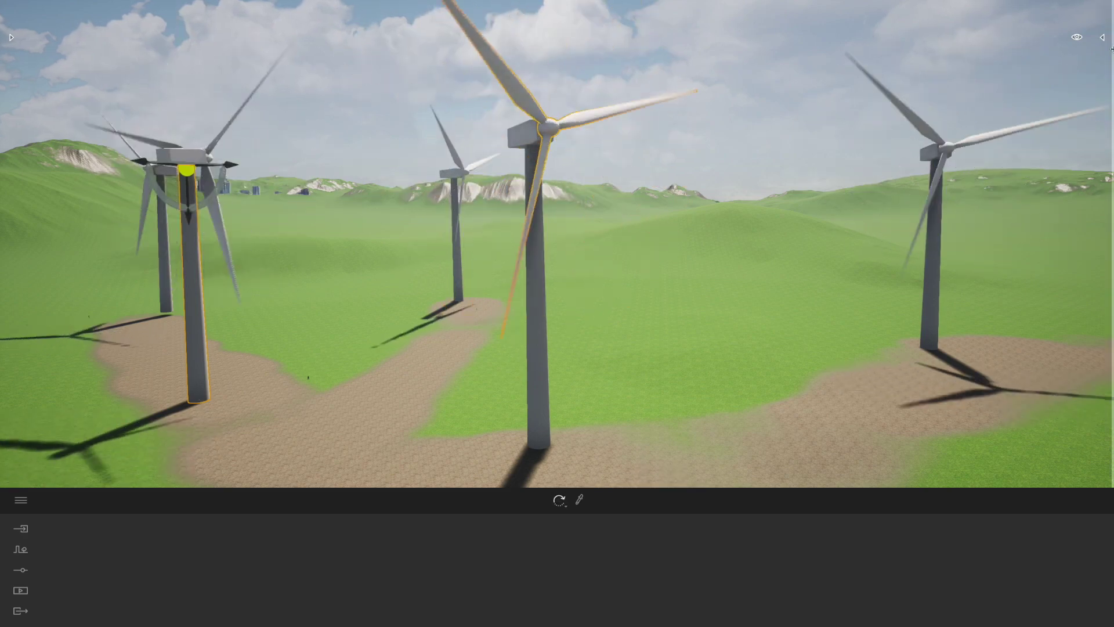
click(1101, 39)
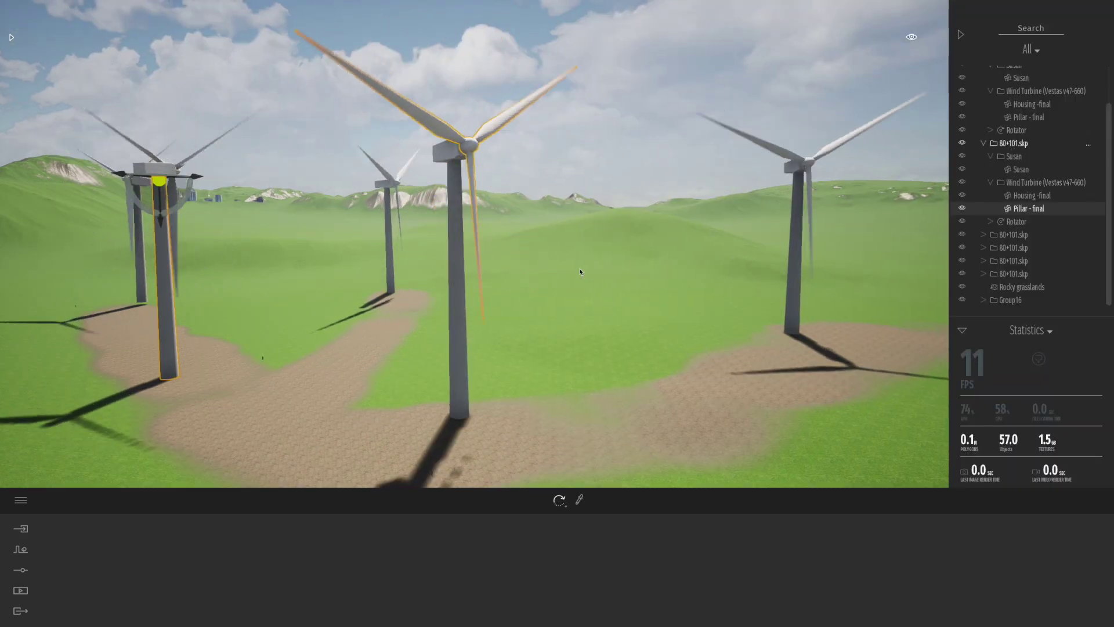
drag(236, 381, 103, 364)
Select the rear turbine's top-level 80×101.skp container and rotate the turbine about its vertical axis.
click(389, 243)
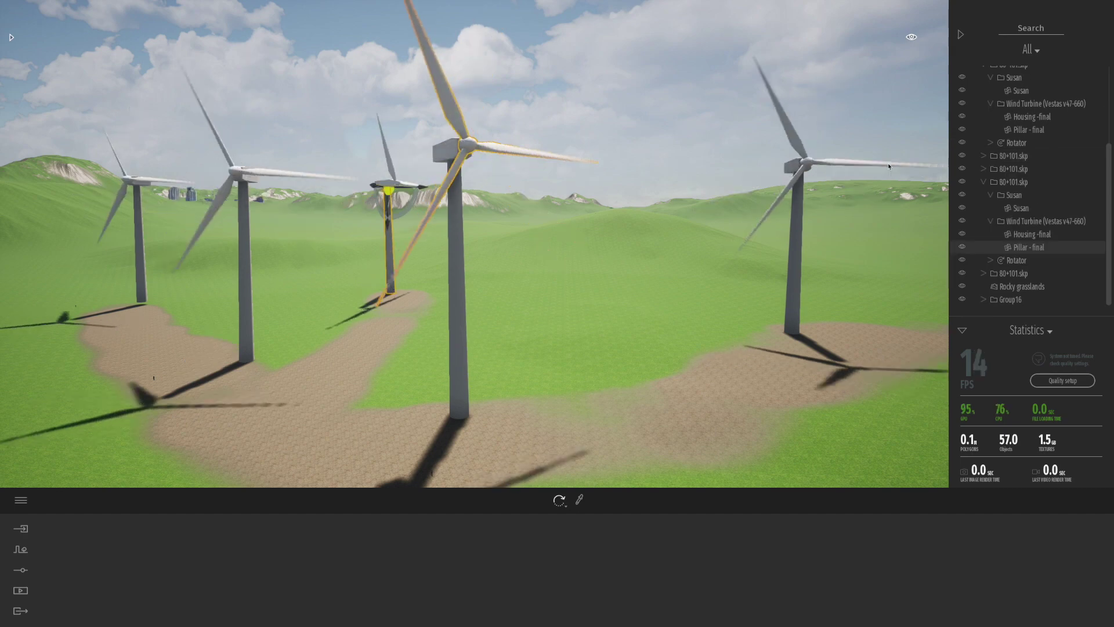
click(1011, 224)
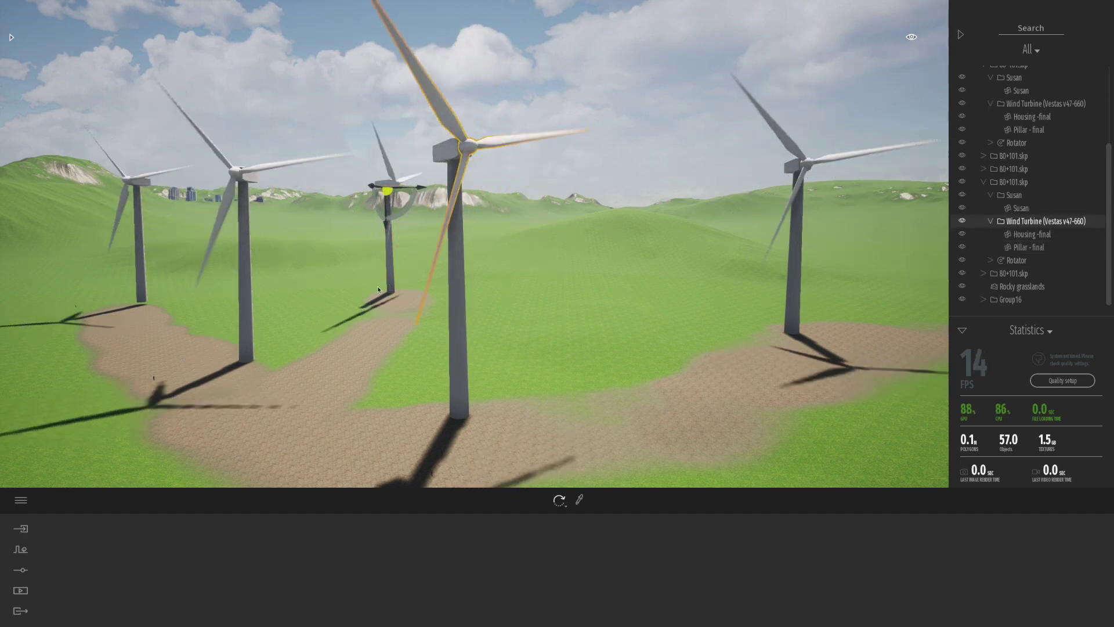
click(1012, 183)
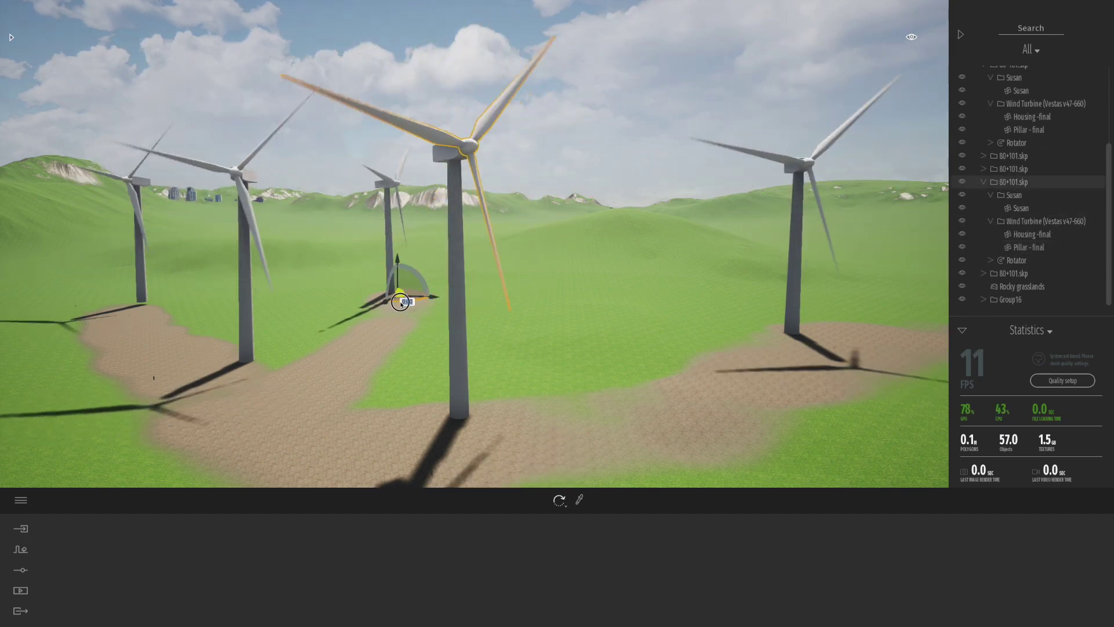
drag(398, 300, 344, 303)
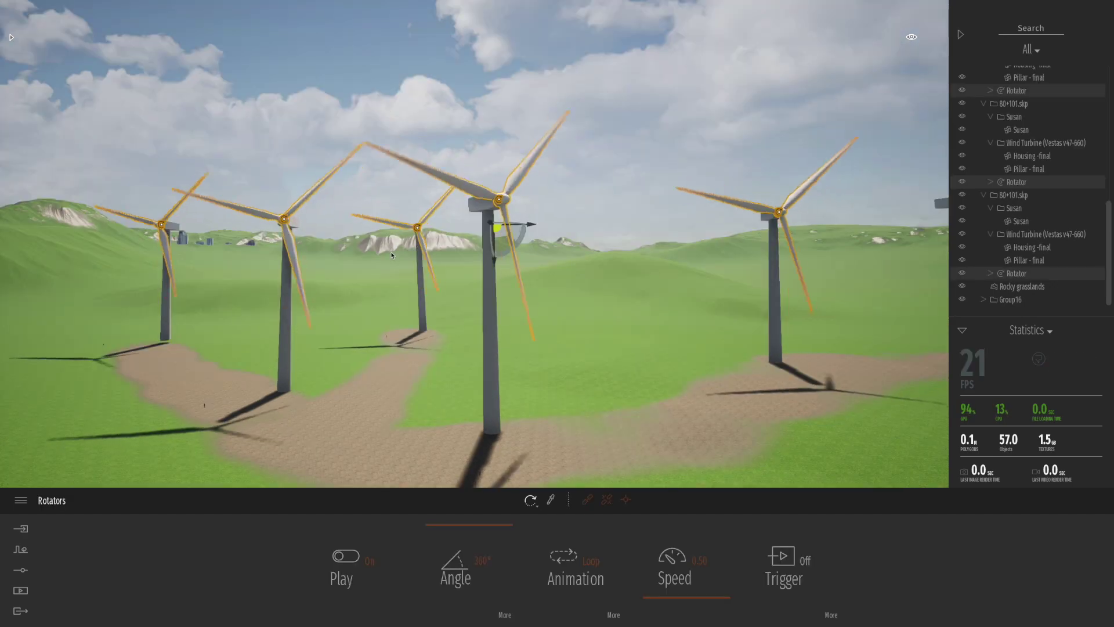
Filter the scene graph to Animators so that only the turbines' Rotators are listed.
key(w)
key(a)
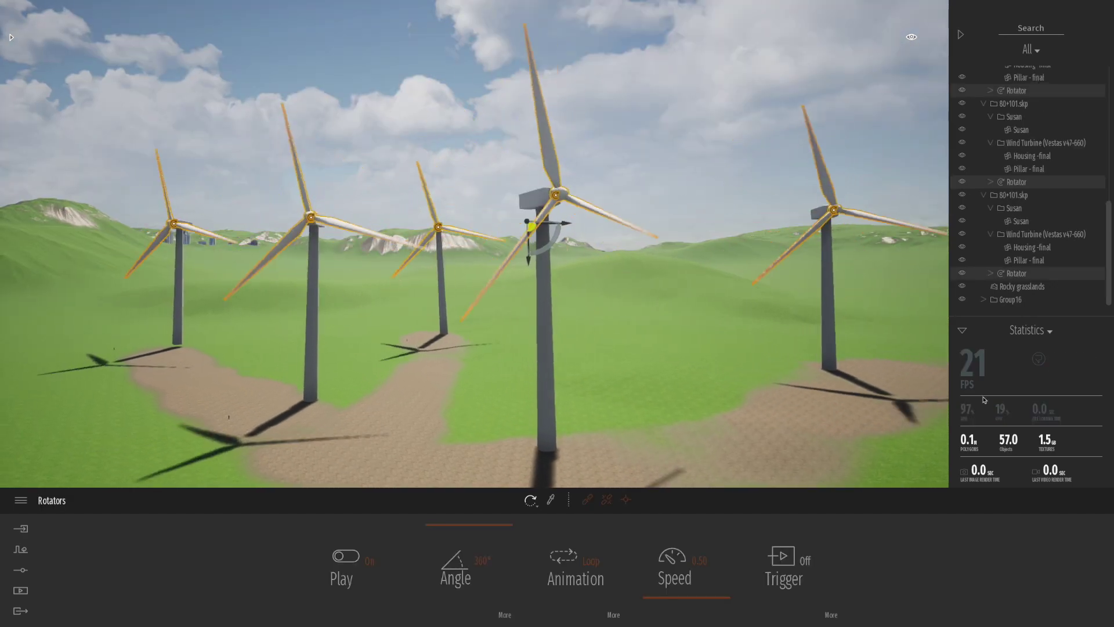
key(s)
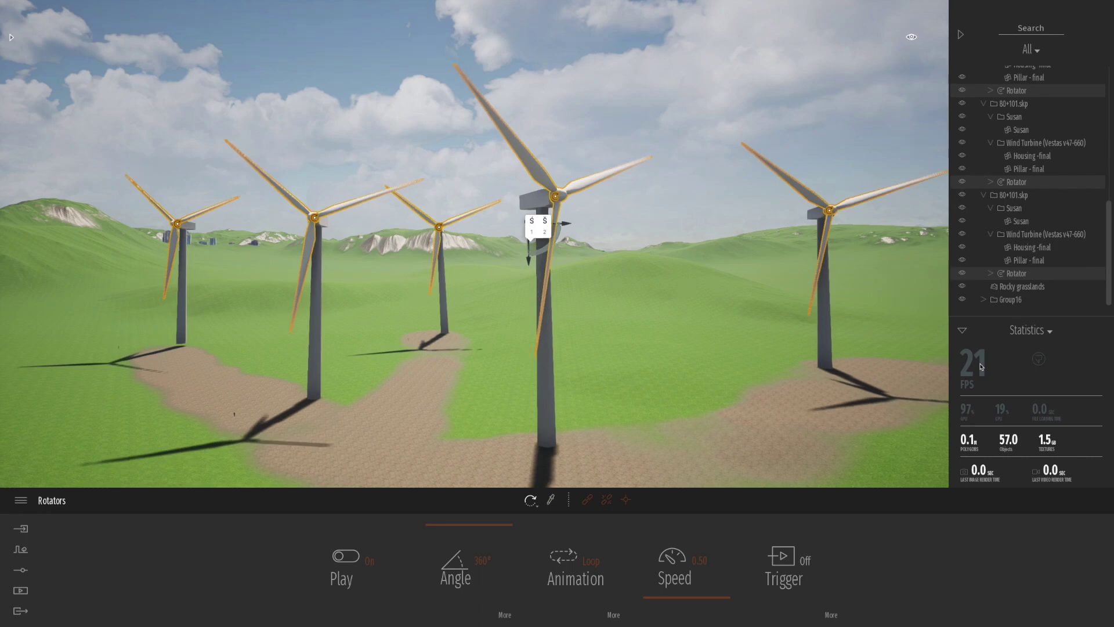
click(1036, 52)
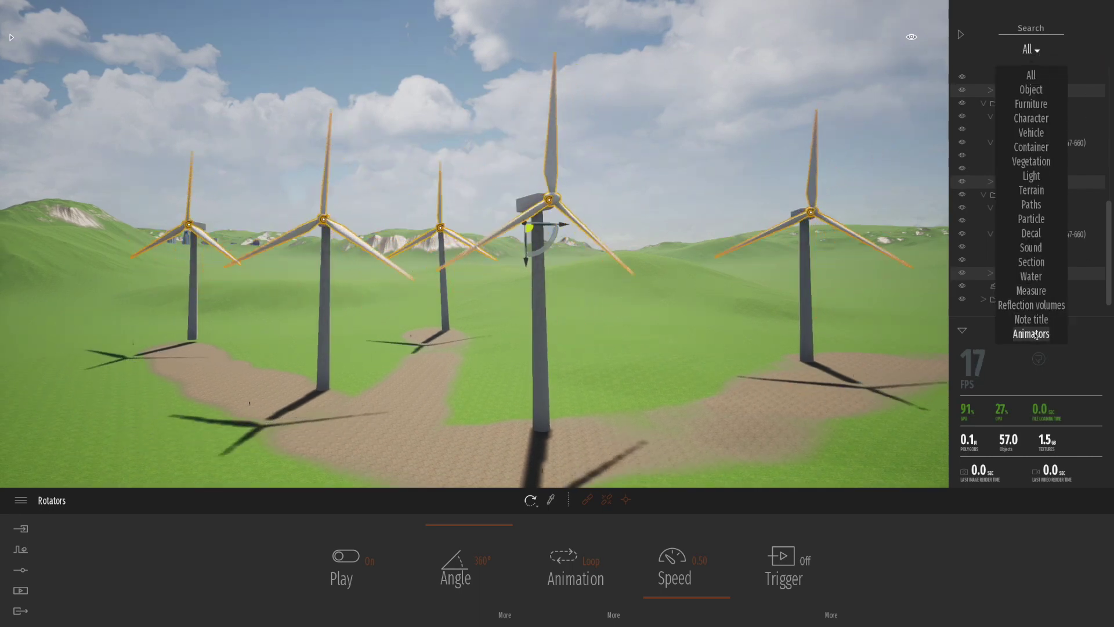
click(1035, 335)
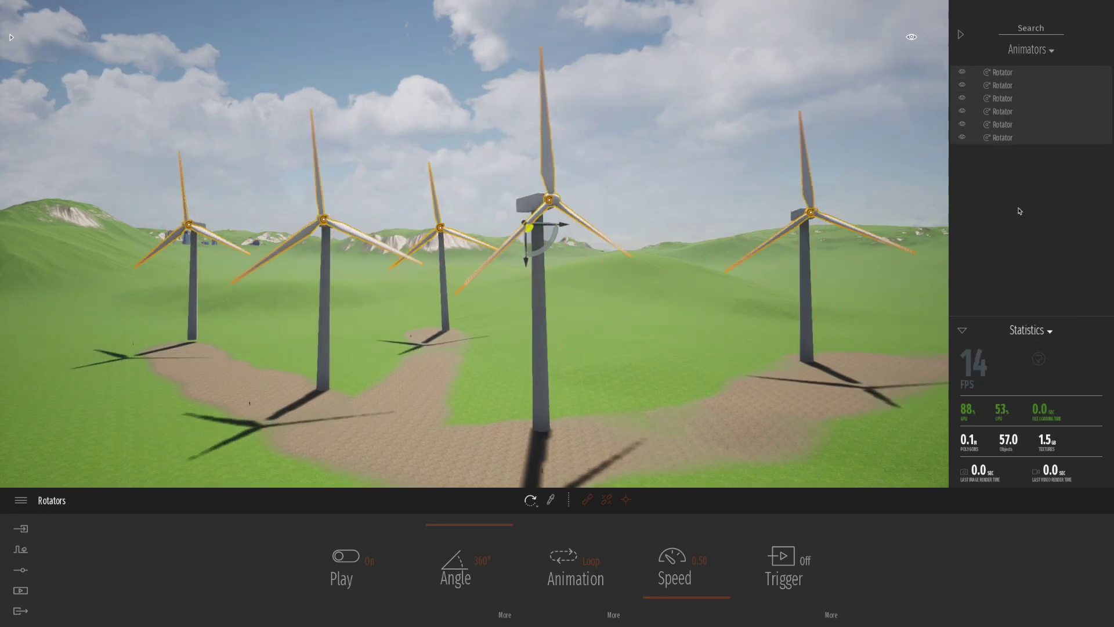
Hide all six turbine Rotators in the scene.
click(962, 73)
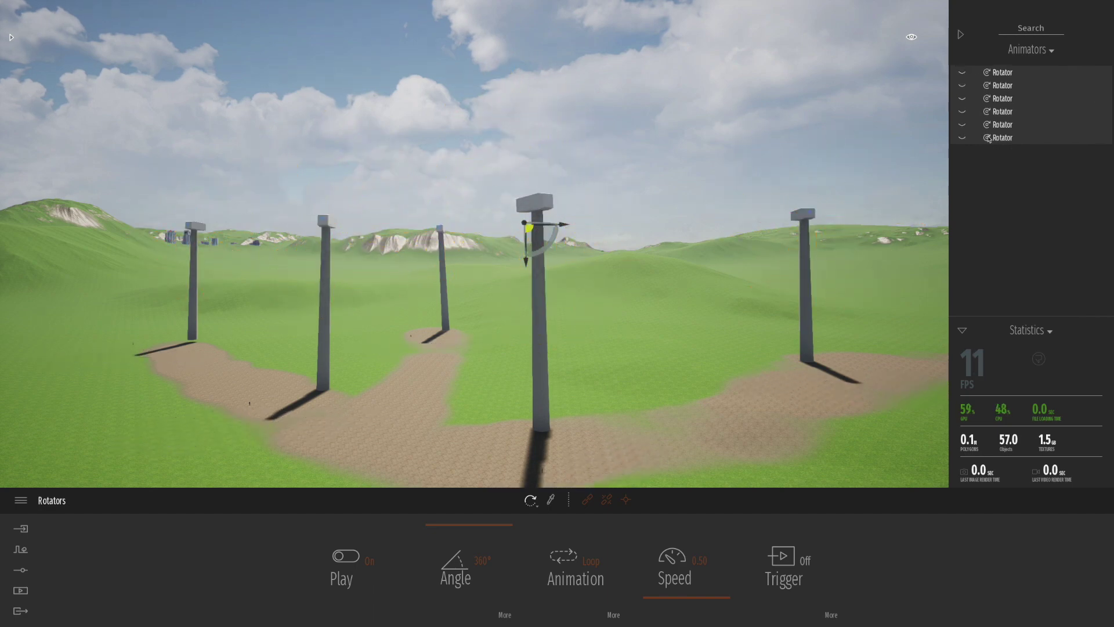
key(s)
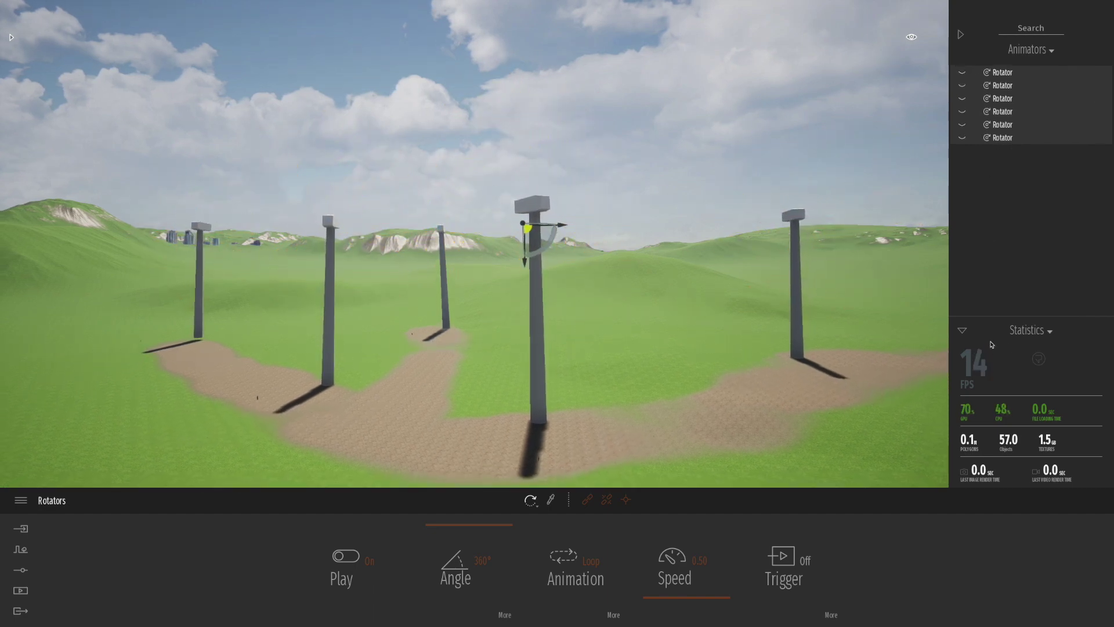
right_drag(706, 296, 677, 256)
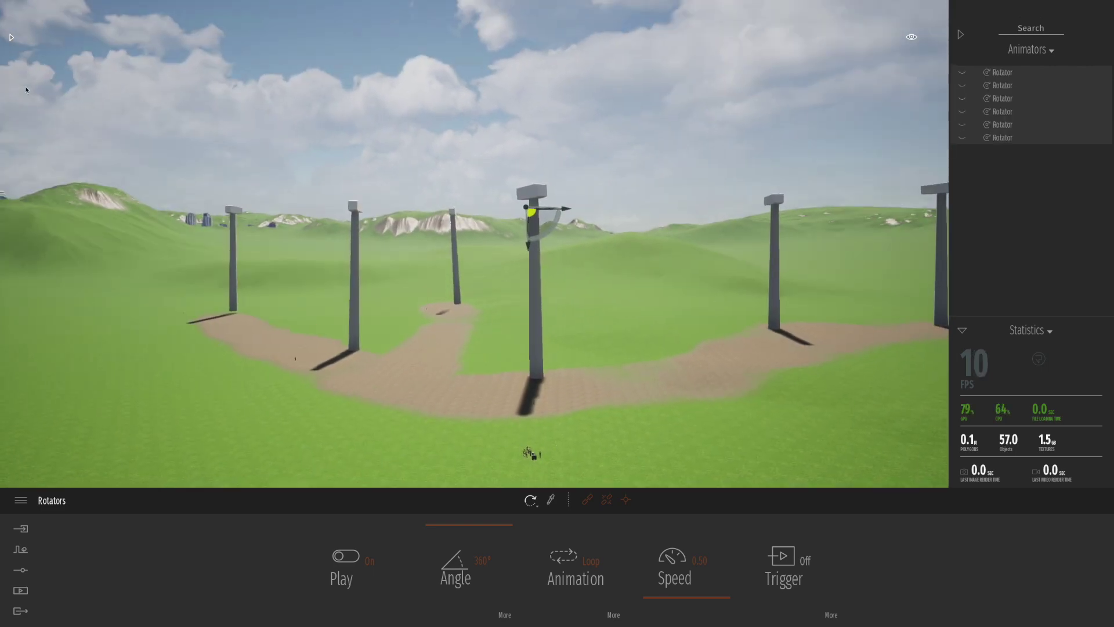
Open the Trees collection in the vegetation and landscape library.
click(11, 37)
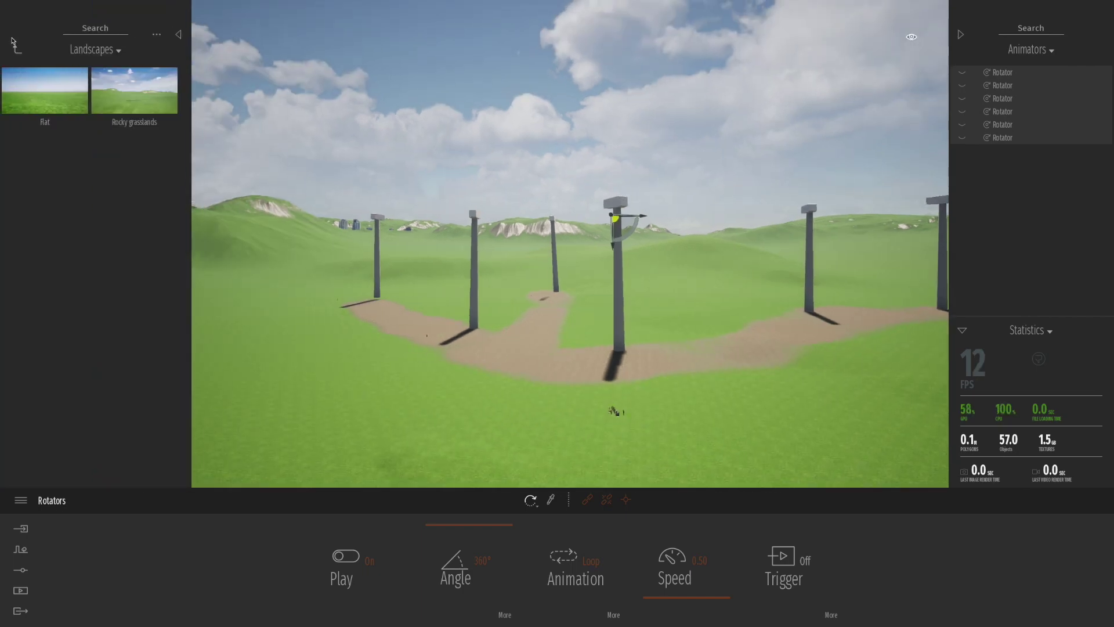
click(16, 51)
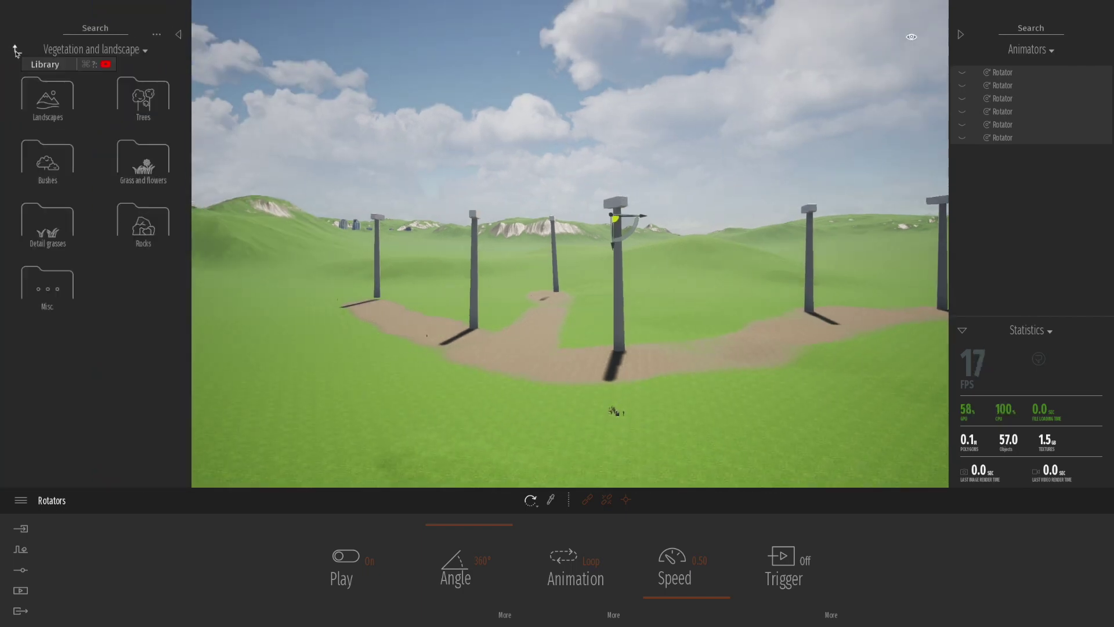
click(151, 106)
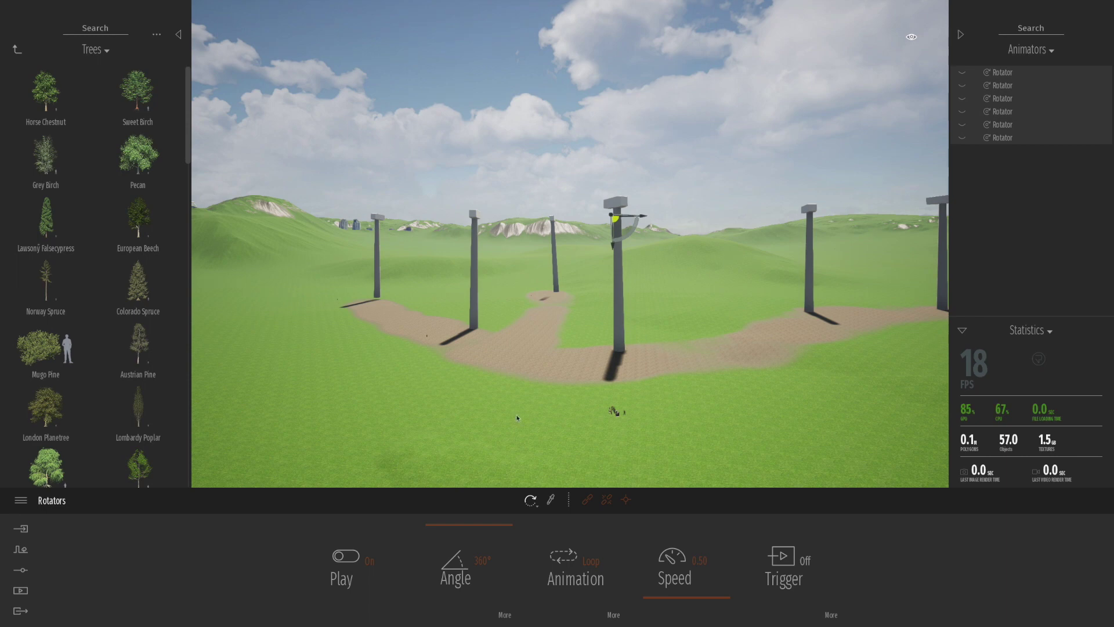
Open the Vegetation paint tool among the scene context tools.
click(21, 550)
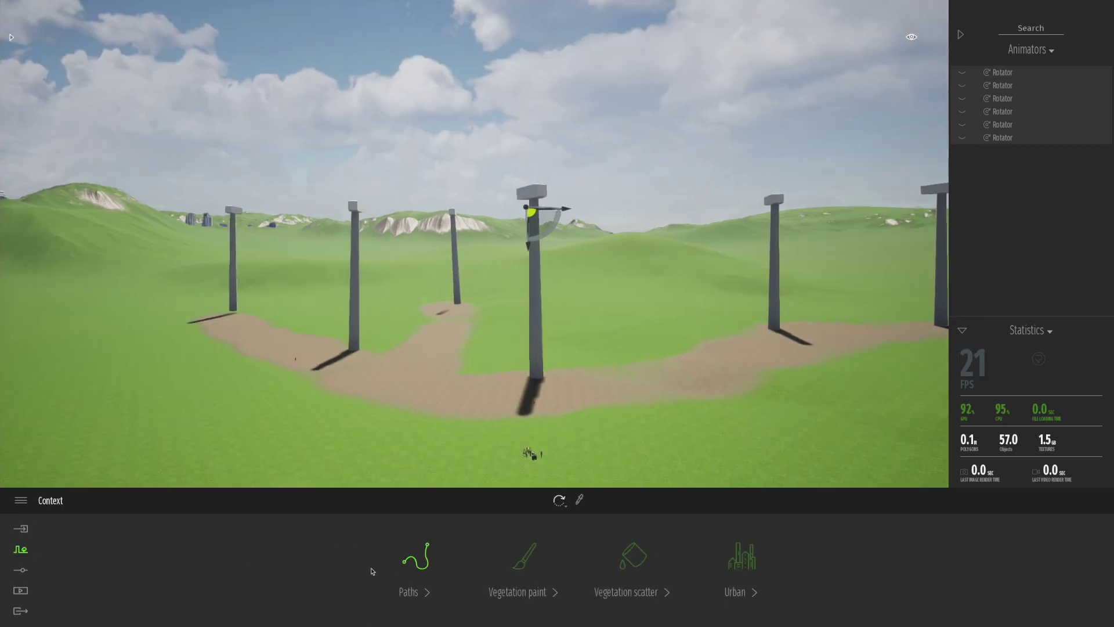
click(18, 573)
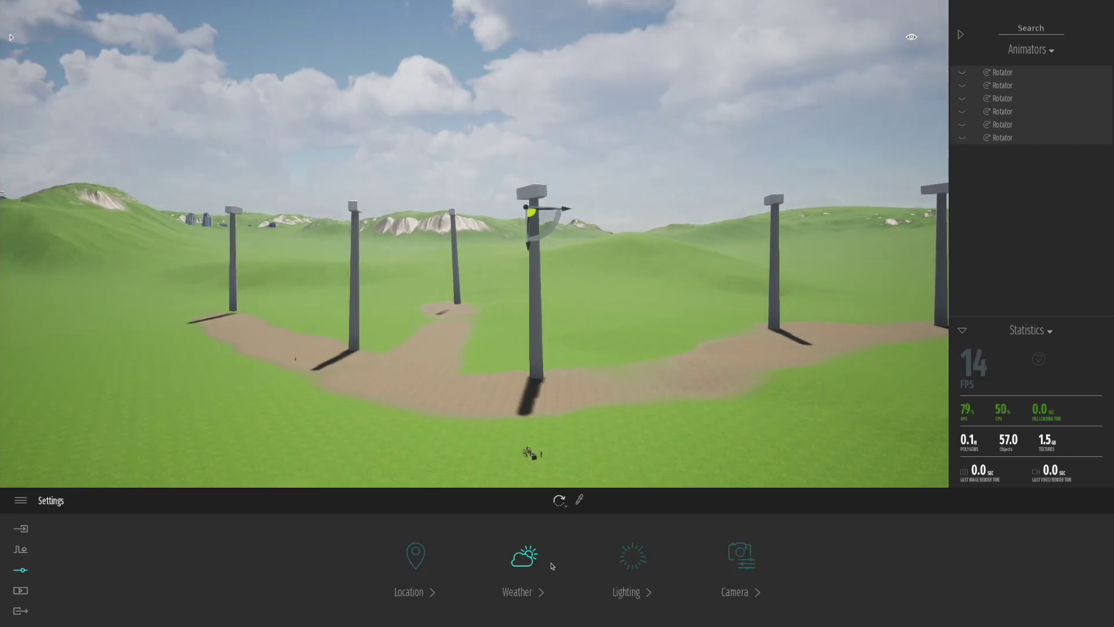
click(22, 591)
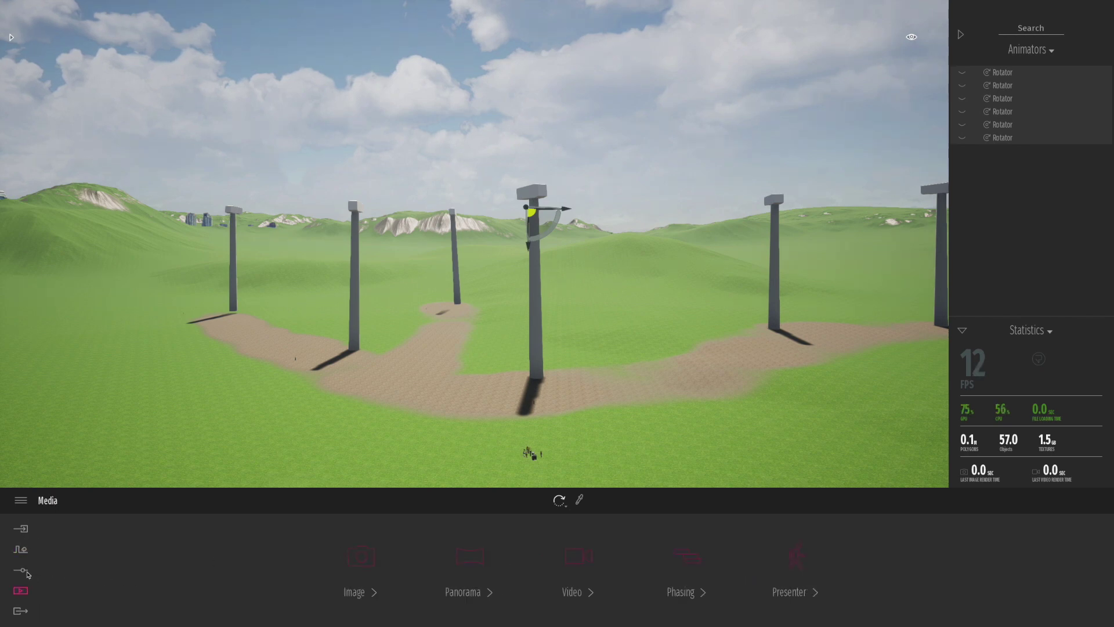
click(27, 574)
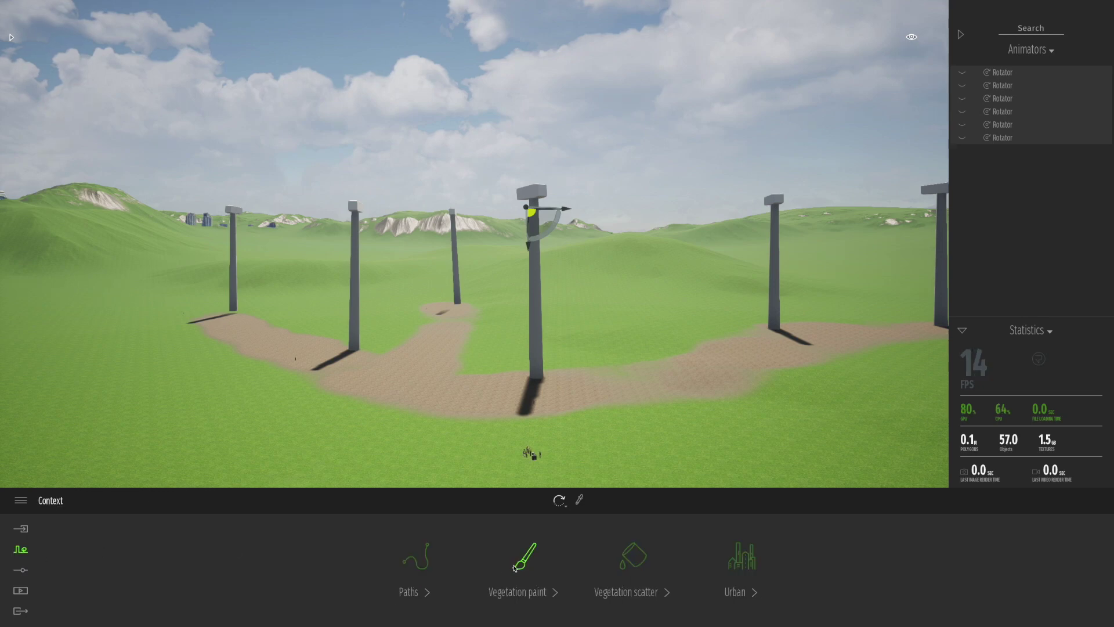
click(514, 568)
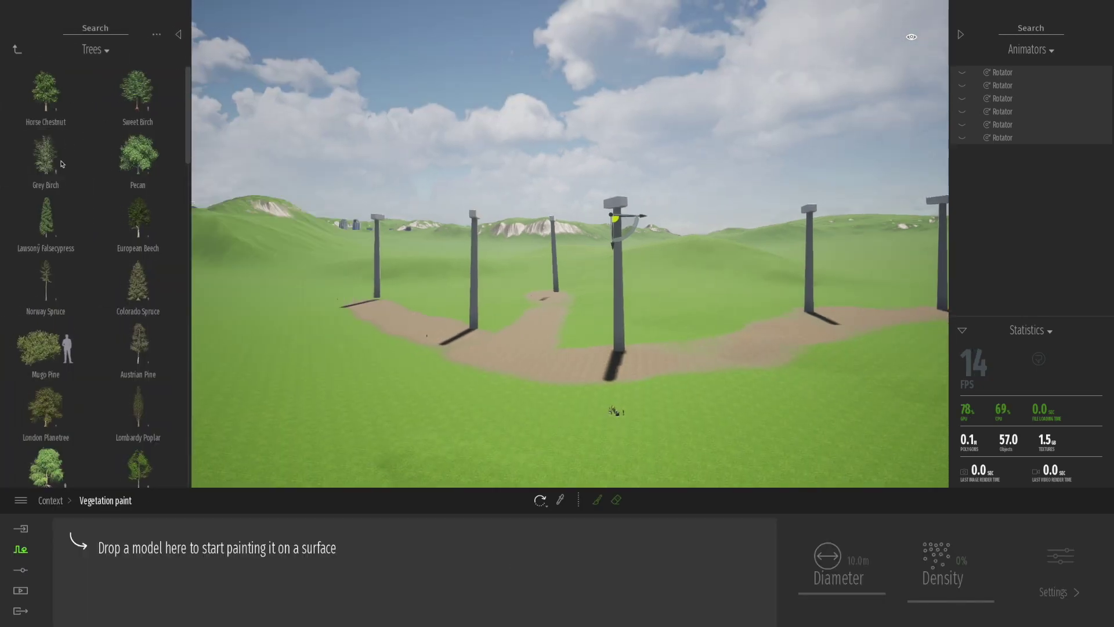
Add Colorado Spruce, Austrian Pine and Norway Spruce to the vegetation paint palette.
mouse_move(61, 164)
mouse_move(141, 303)
drag(134, 393, 75, 567)
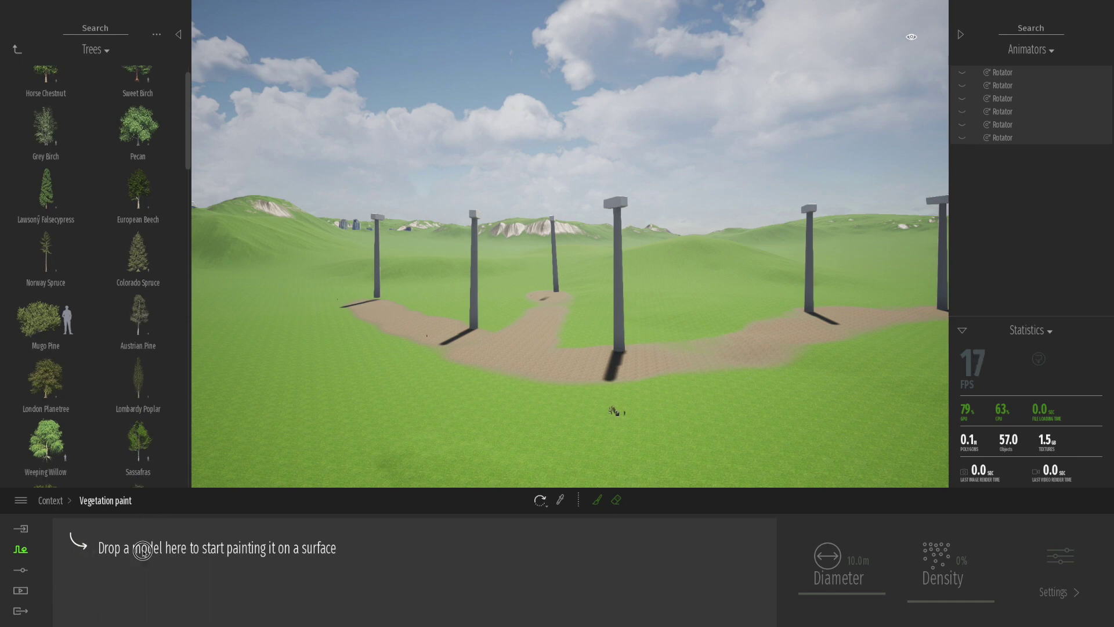
drag(139, 562, 140, 564)
mouse_move(139, 328)
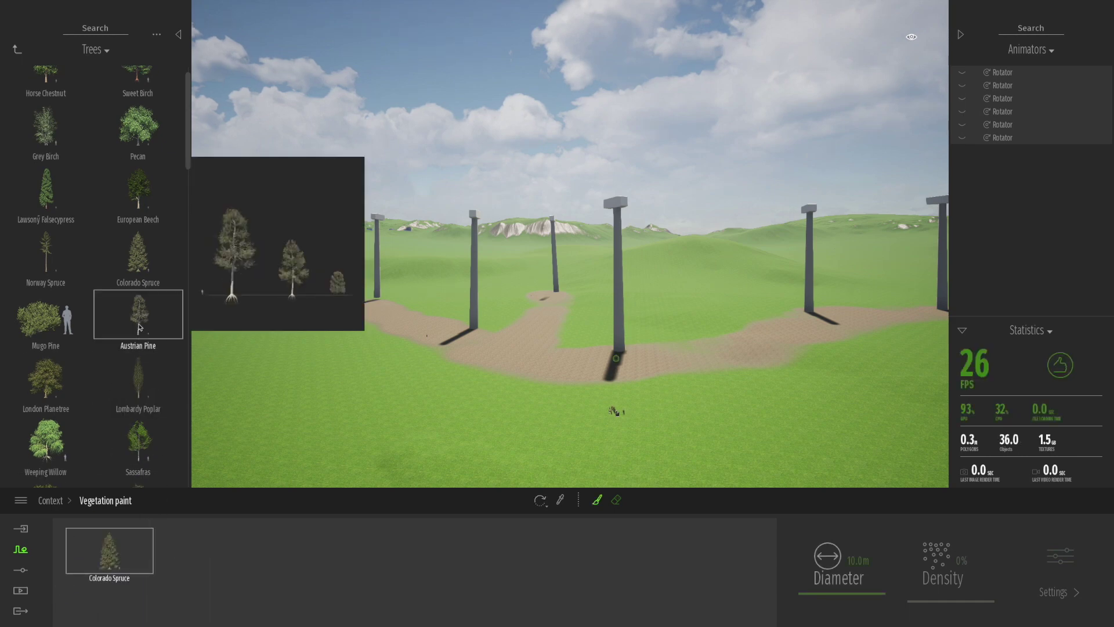
drag(141, 327, 171, 544)
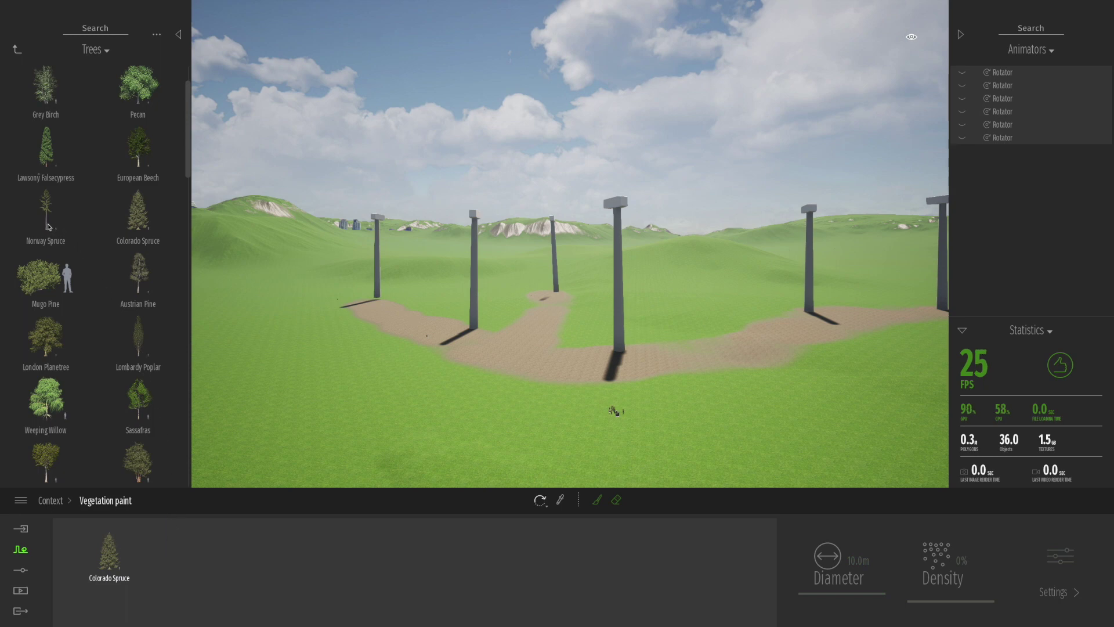
mouse_move(49, 226)
drag(48, 226, 241, 542)
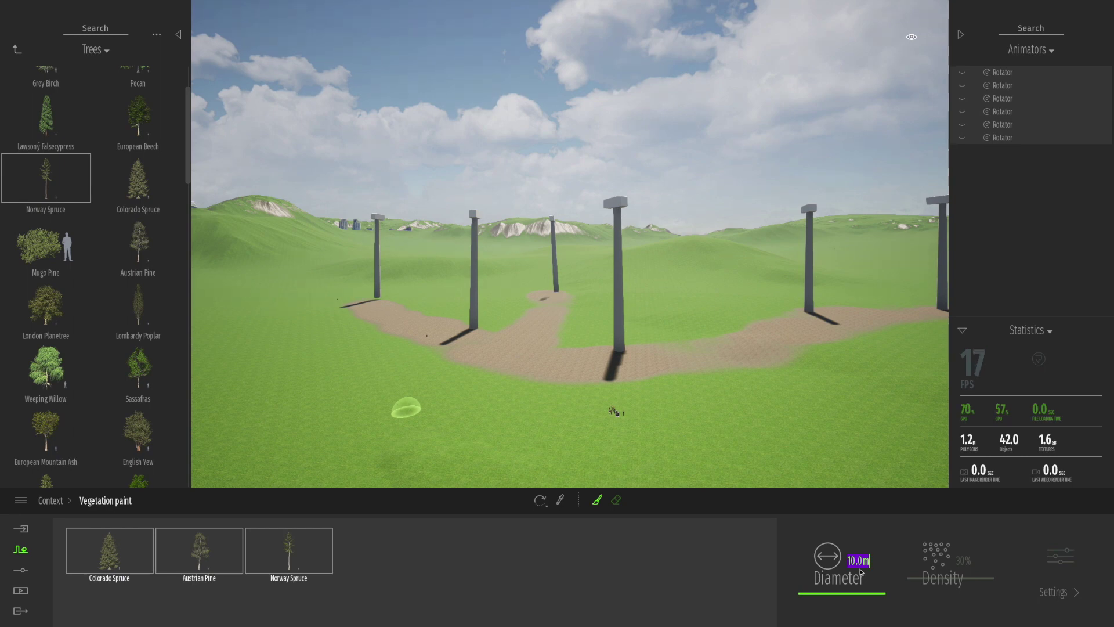
Set the brush diameter to 30 m and paint the mixed trees at 30% density around the left side and foreground of the turbines' dirt track.
key(Return)
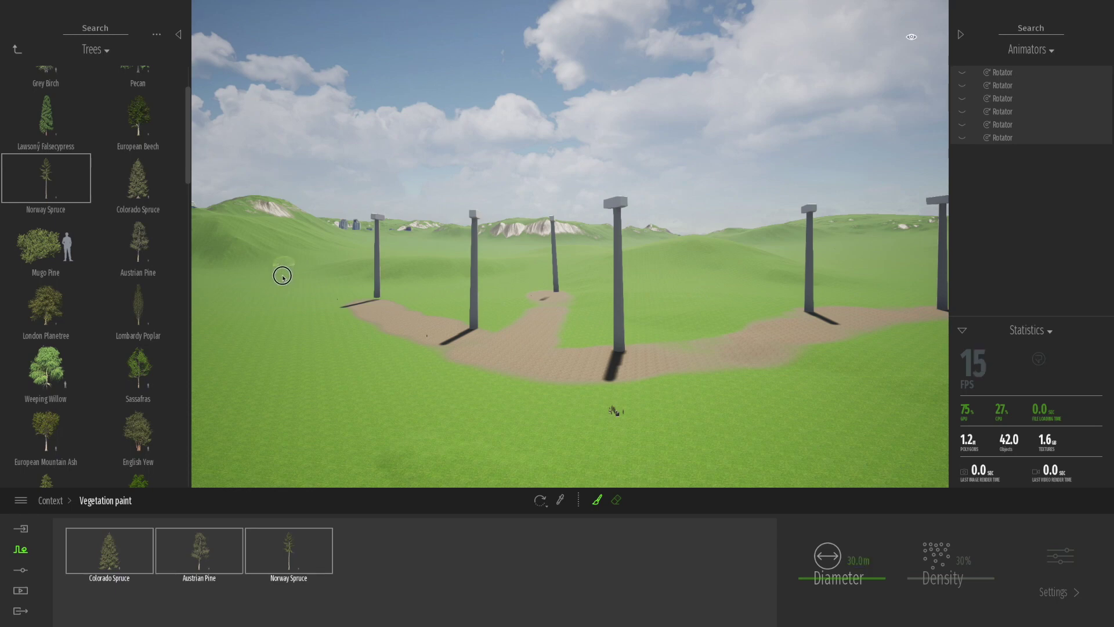
click(269, 297)
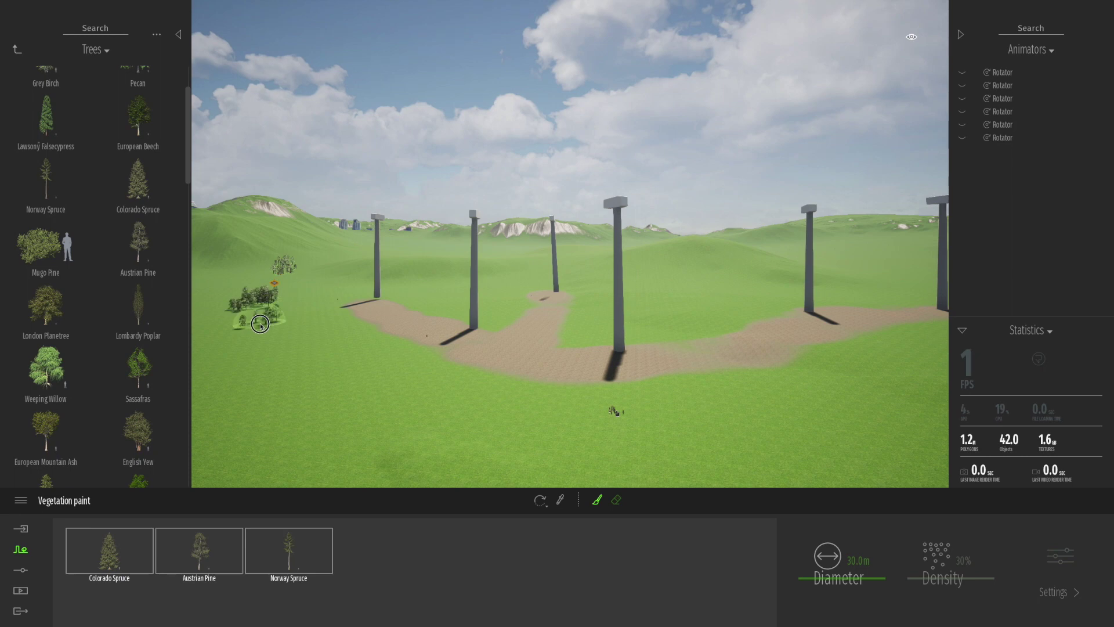
mouse_move(275, 343)
mouse_down()
mouse_move(277, 392)
mouse_move(319, 436)
mouse_move(477, 466)
mouse_move(676, 442)
mouse_move(803, 450)
mouse_move(870, 406)
mouse_move(908, 406)
mouse_move(842, 464)
mouse_up()
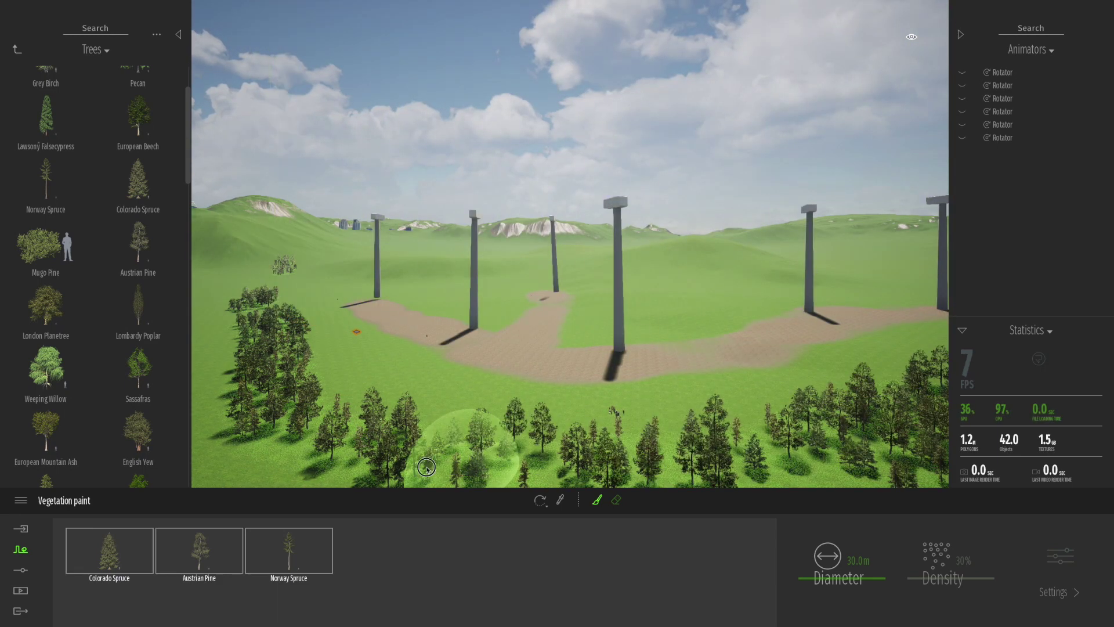
mouse_move(259, 414)
mouse_down()
mouse_move(244, 384)
mouse_move(258, 348)
mouse_move(428, 406)
mouse_move(635, 420)
mouse_move(839, 394)
mouse_move(931, 340)
mouse_up()
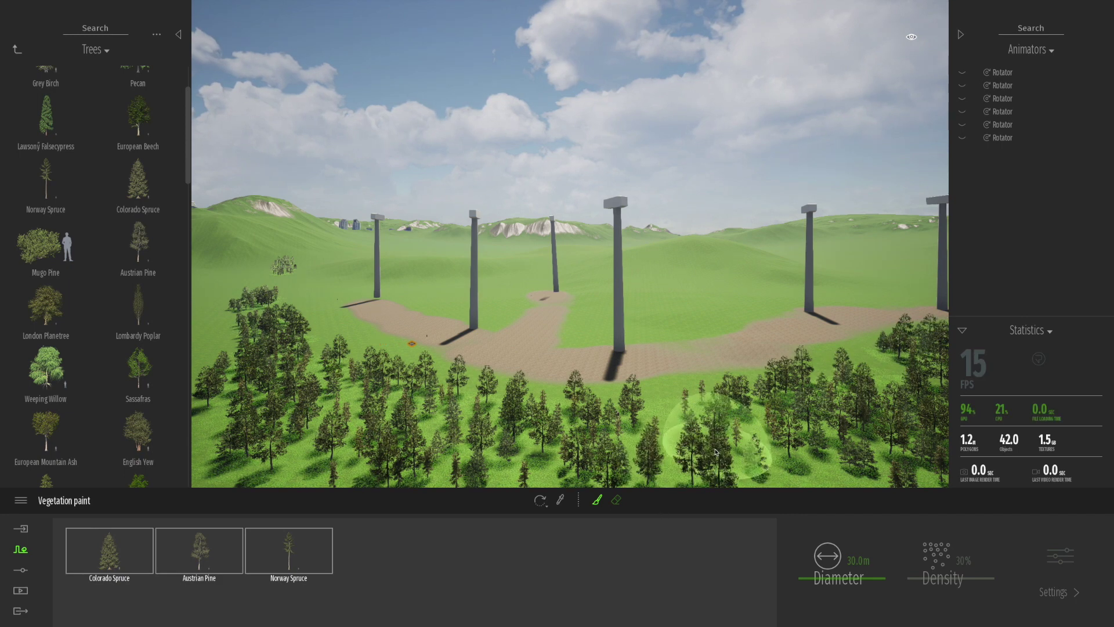
key(q)
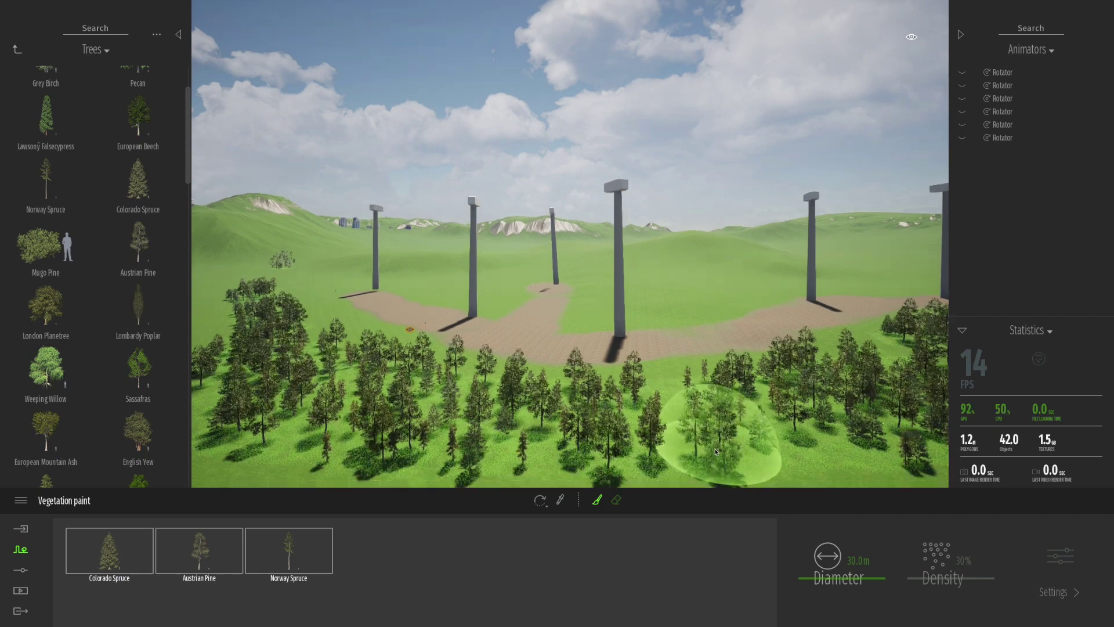
key(q)
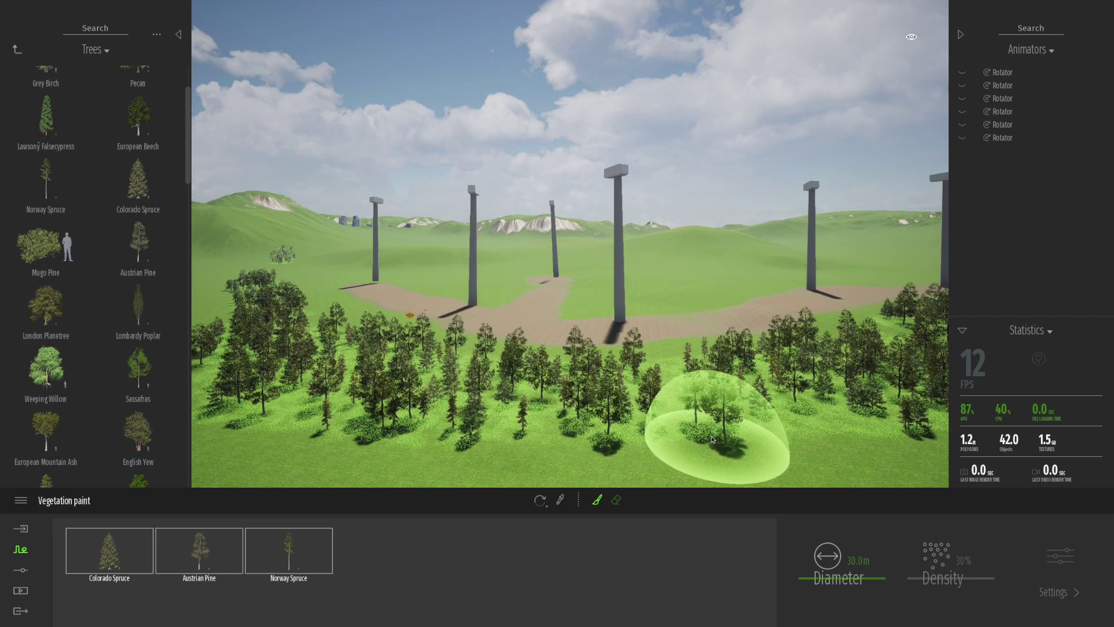
key(w)
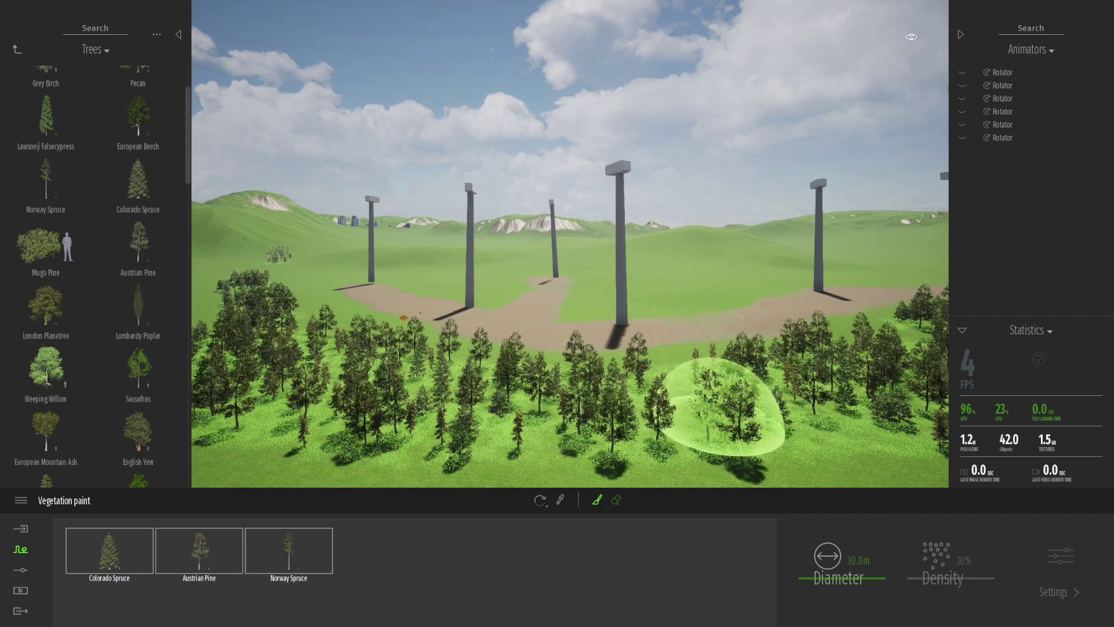
right_drag(717, 443, 703, 431)
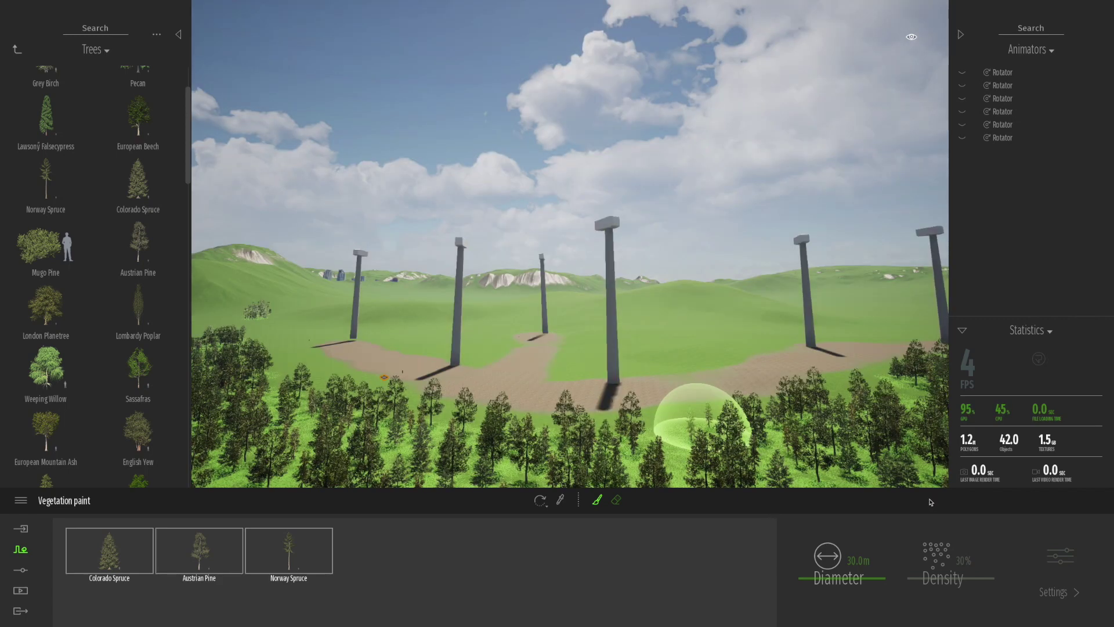